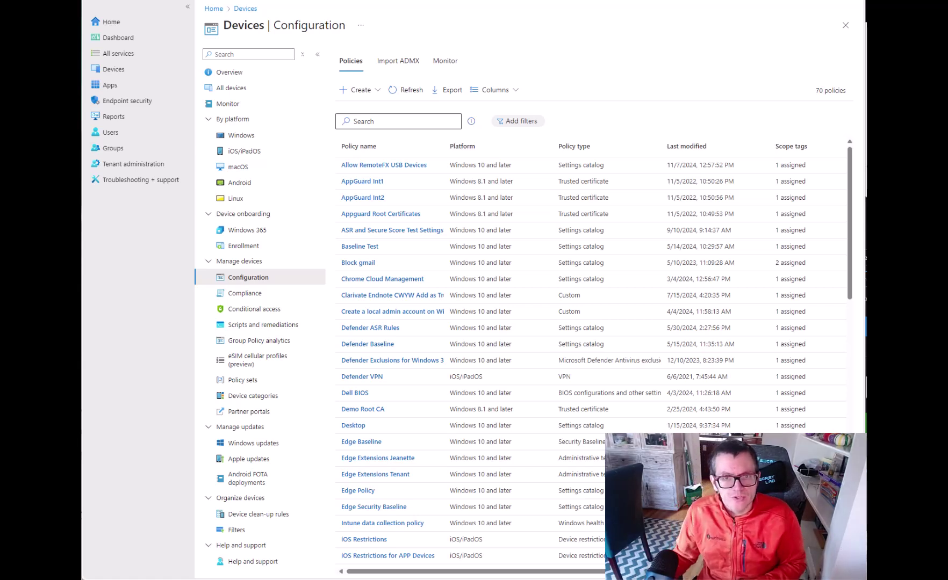
Start a new policy with platform Windows 10 and later and profile type Properties catalog
click(356, 92)
click(361, 106)
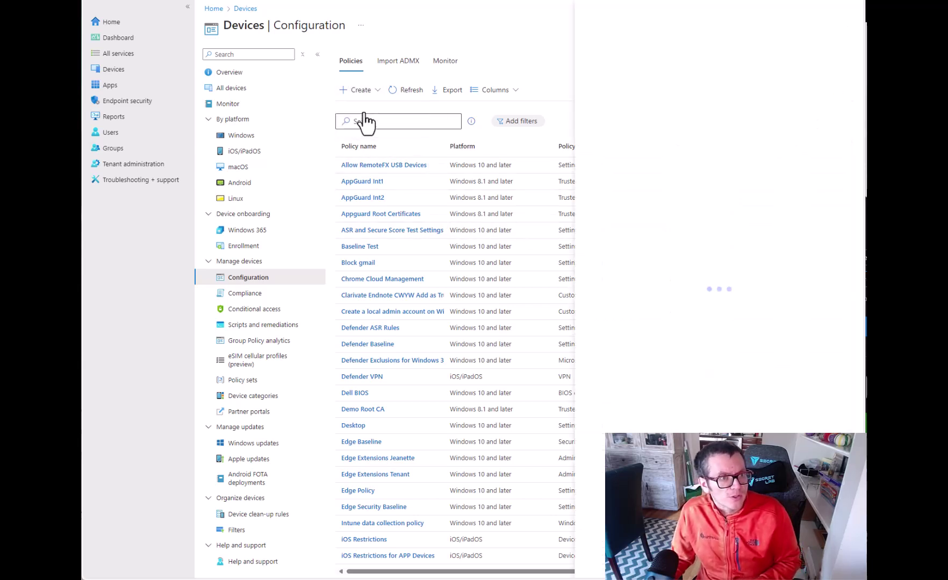
click(730, 58)
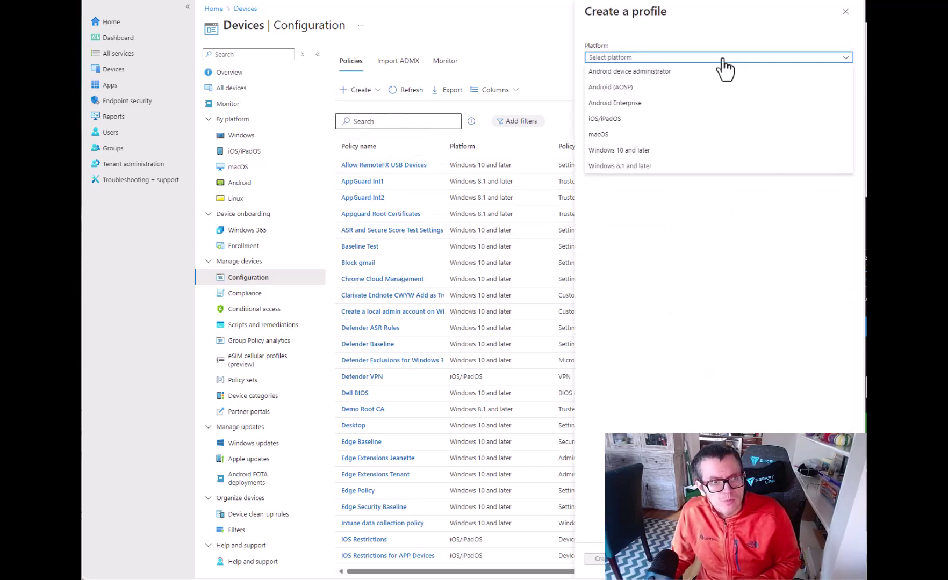
click(629, 150)
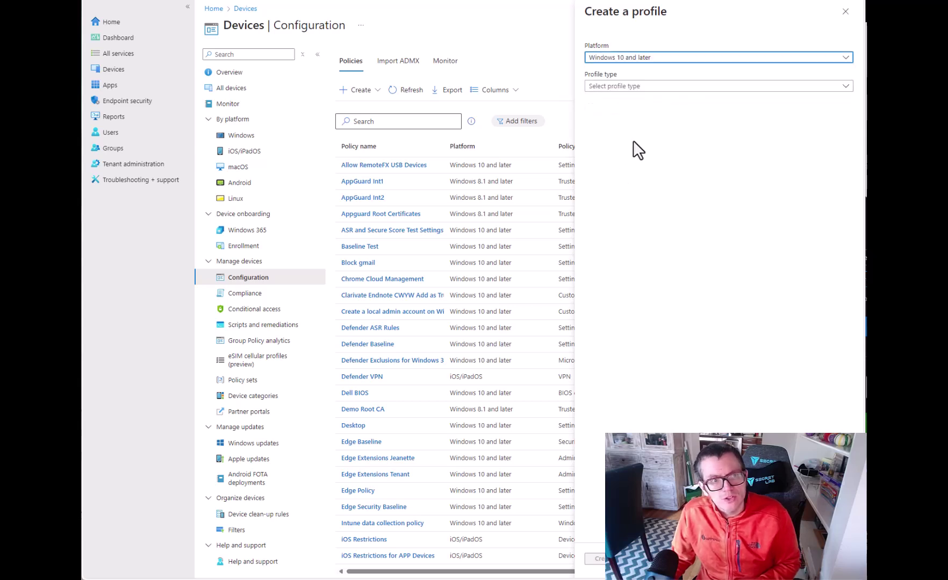
click(656, 86)
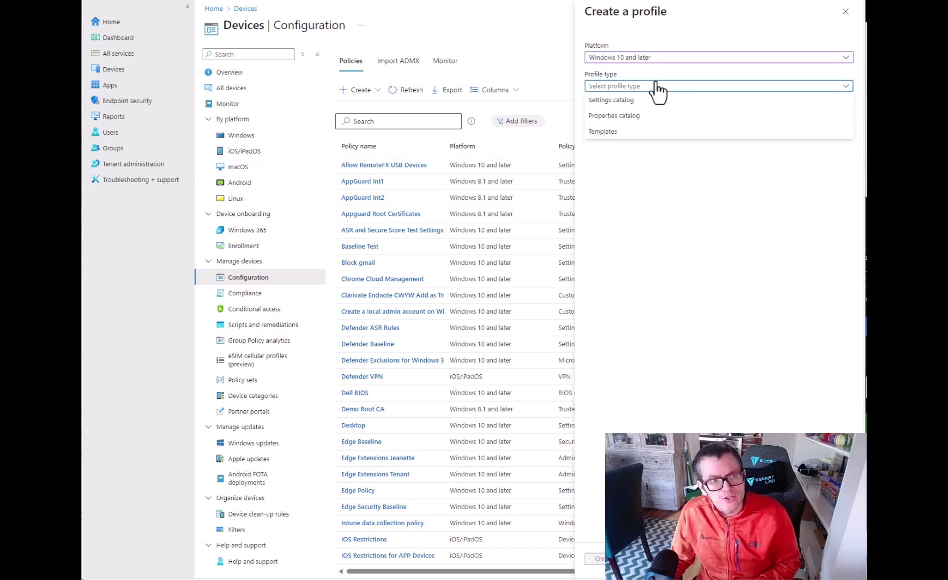
click(635, 115)
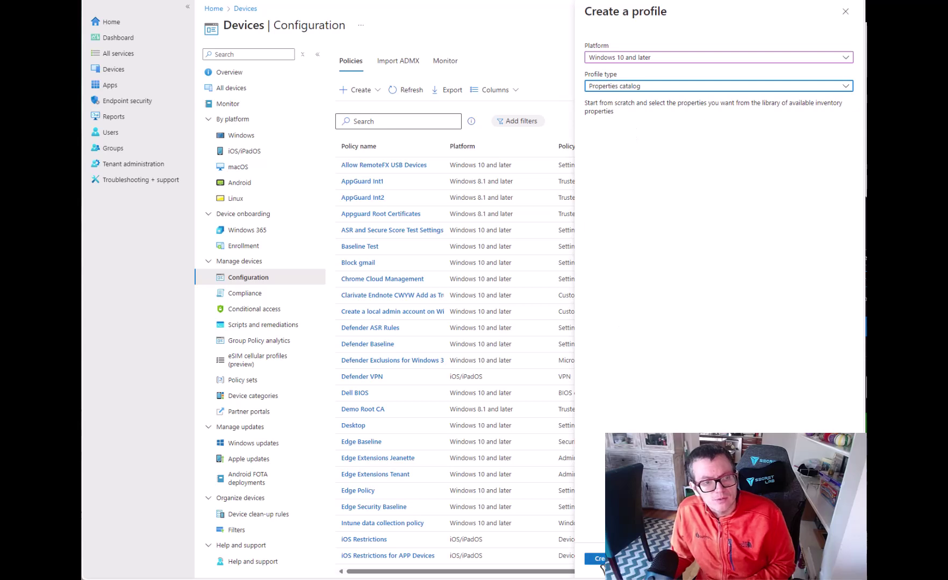
Name the profile 'Device Hardware' on the Basics tab and continue to Configuration properties
click(599, 560)
click(322, 95)
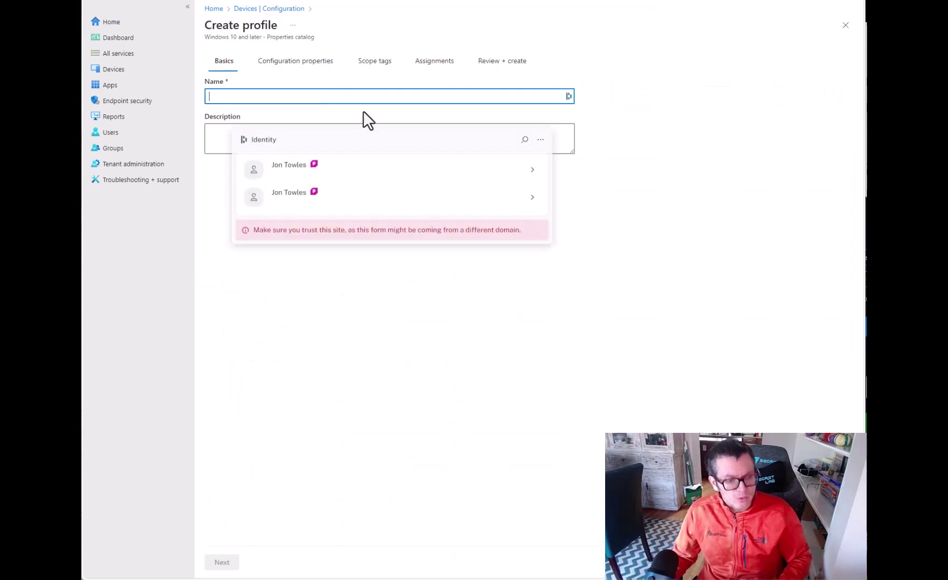
text(Device Hardware)
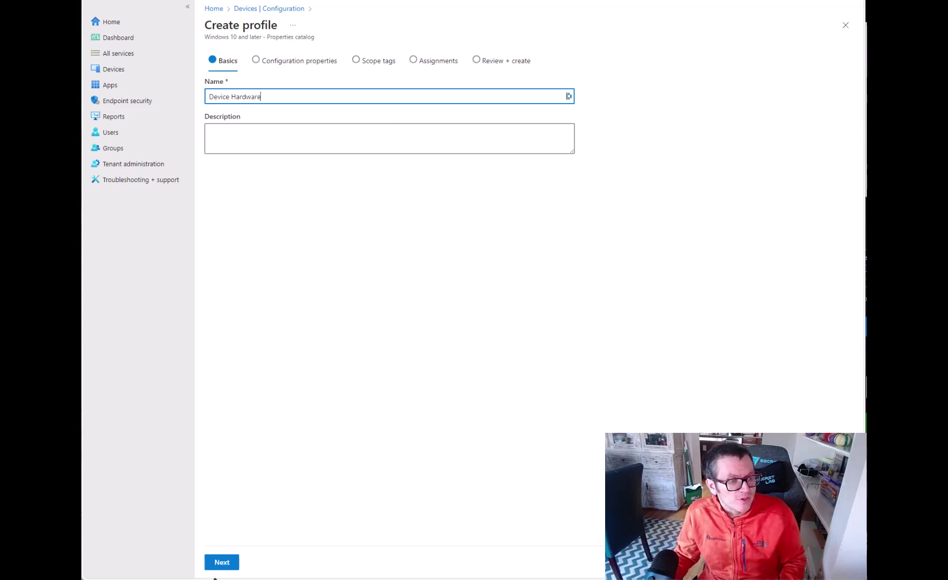
click(222, 563)
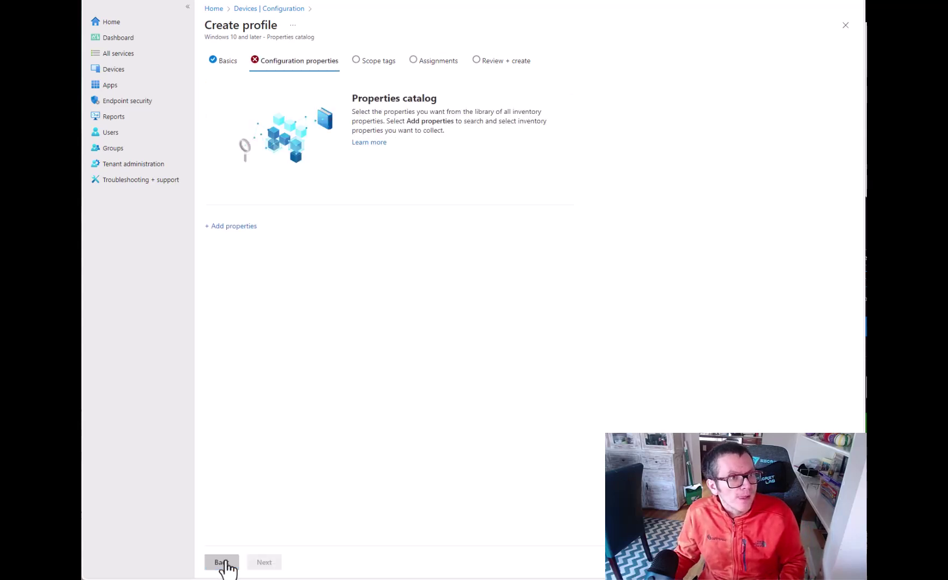
Open the Properties picker and check Battery, Bios Info, CPU, Disk Drive and Encryptable Volume
click(230, 227)
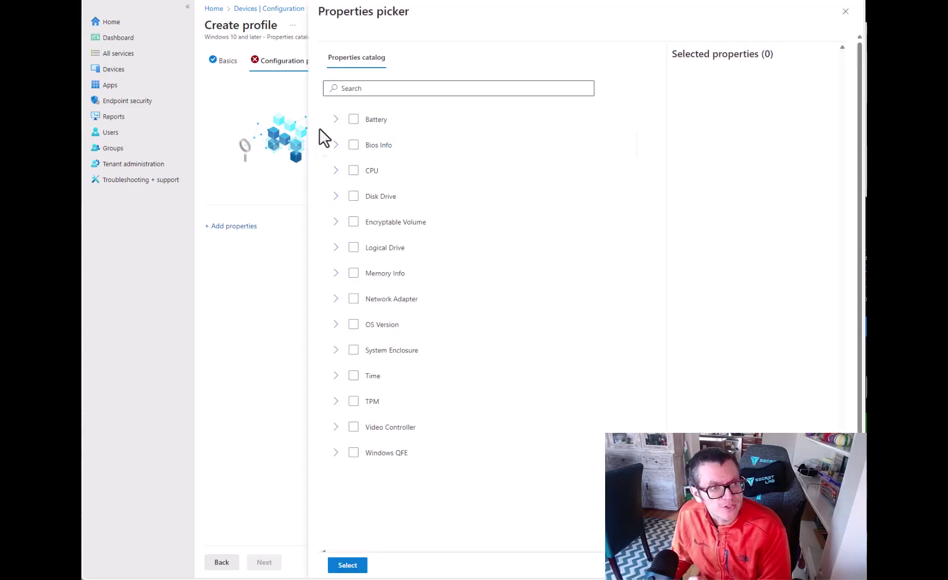
click(334, 122)
click(334, 128)
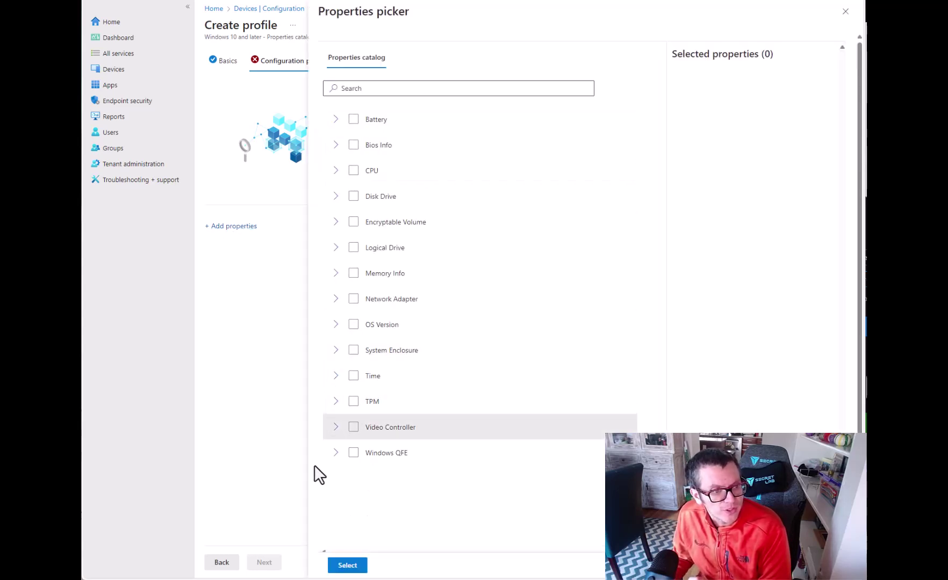
click(353, 119)
click(353, 146)
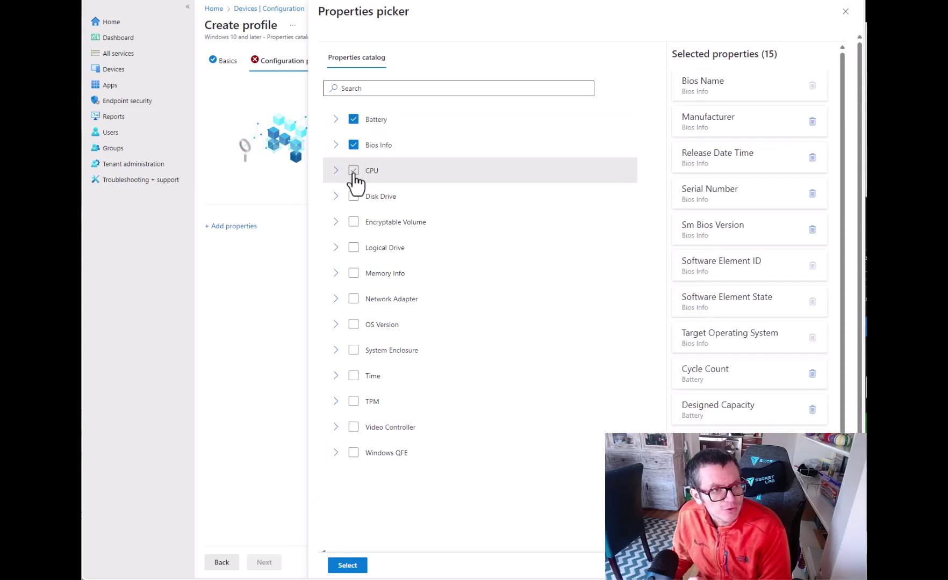
click(353, 170)
click(353, 196)
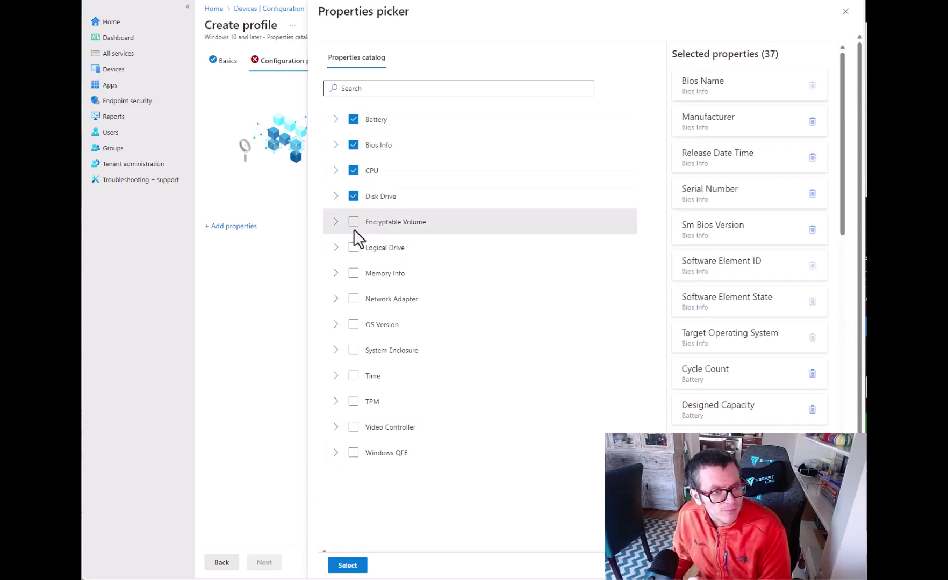
click(353, 222)
Check Windows QFE, Video Controller, TPM, Time, System Enclosure, OS Version, Network Adapter, Memory Info and Logical Drive
click(353, 453)
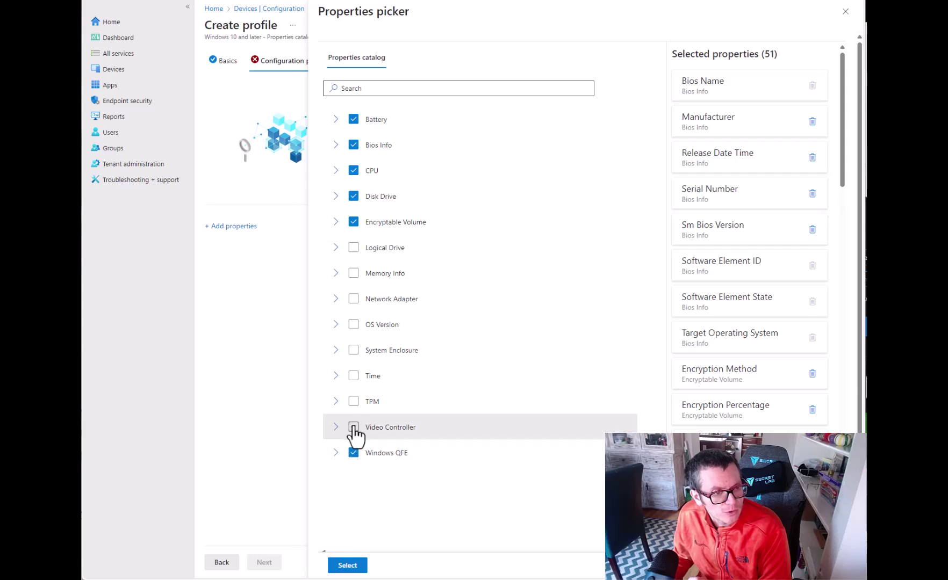
click(353, 427)
click(354, 401)
click(354, 376)
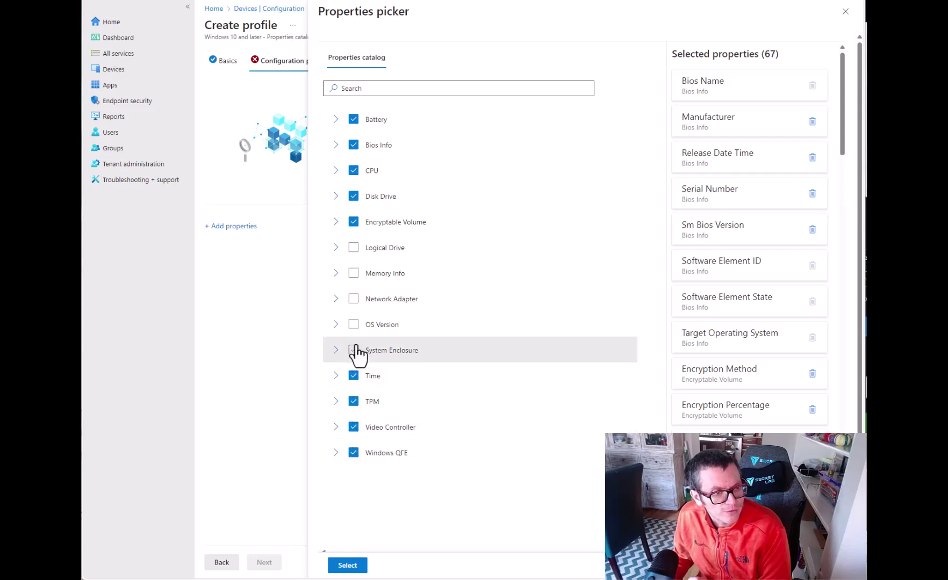
click(354, 350)
click(353, 325)
click(354, 299)
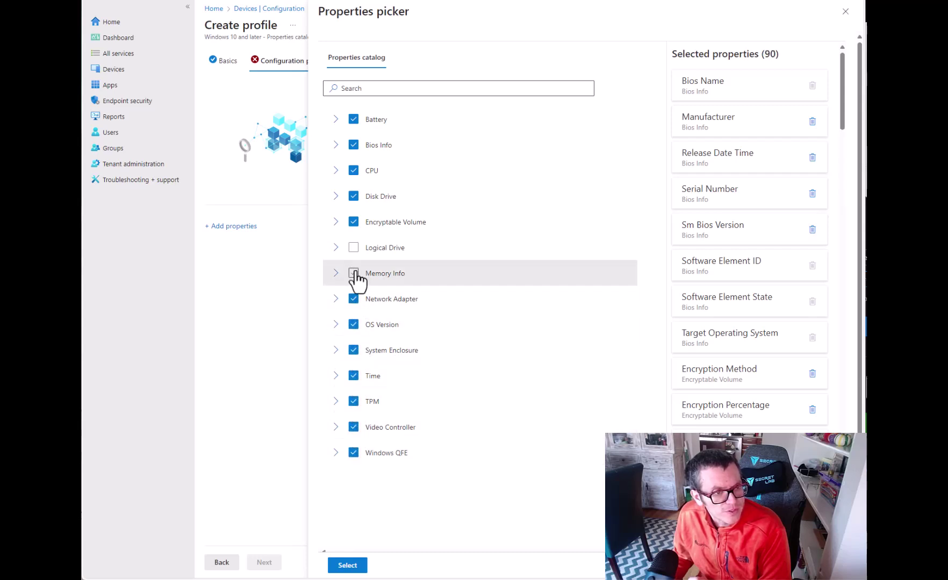
click(353, 273)
click(353, 247)
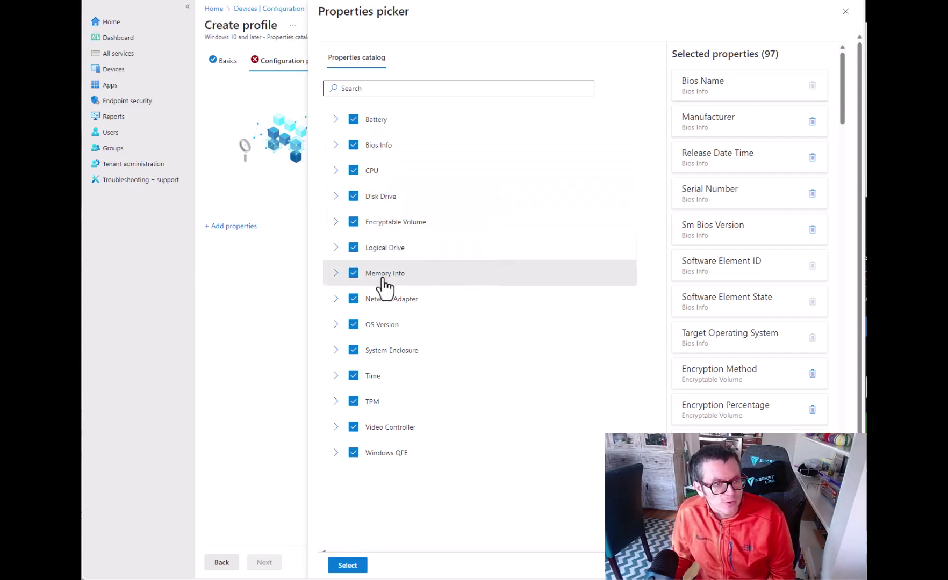
Expand and collapse Encryptable Volume and Disk Drive to review their properties
click(336, 223)
click(336, 224)
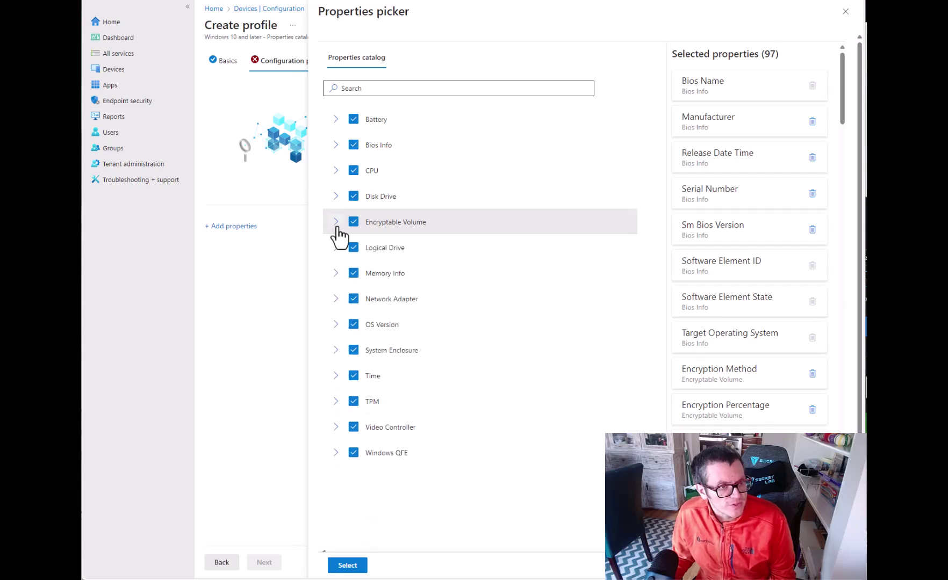
click(336, 199)
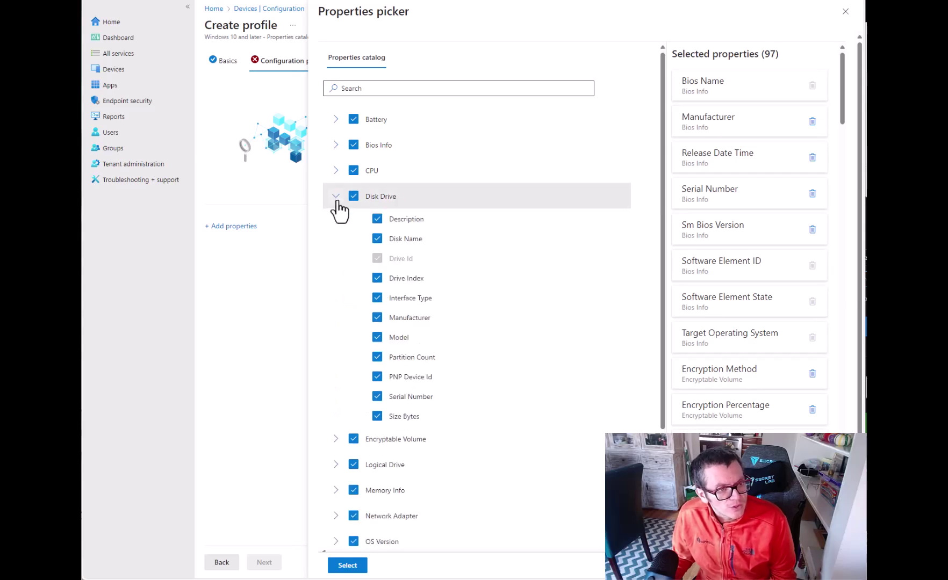
click(337, 199)
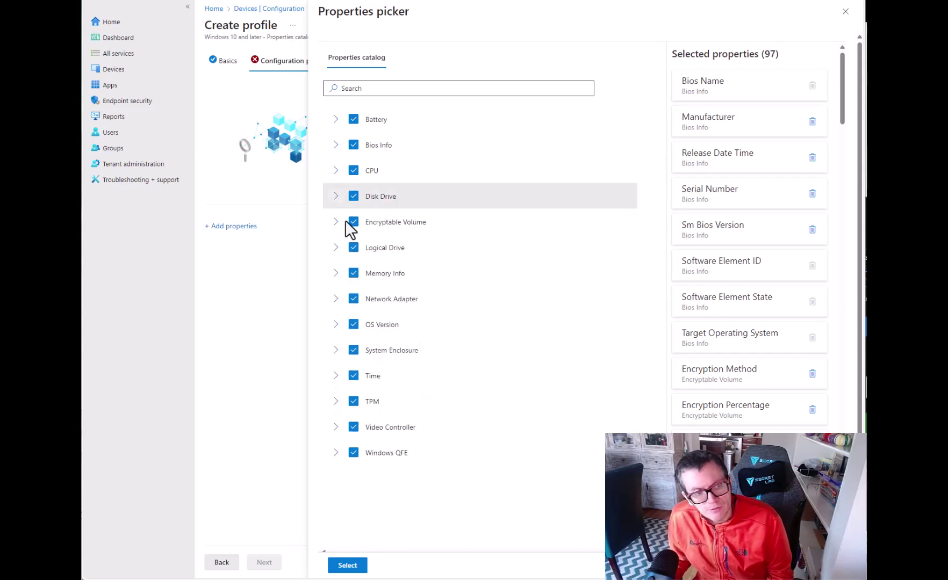
Add the 97 selected properties, then advance past Scope tags to Assignments
click(352, 568)
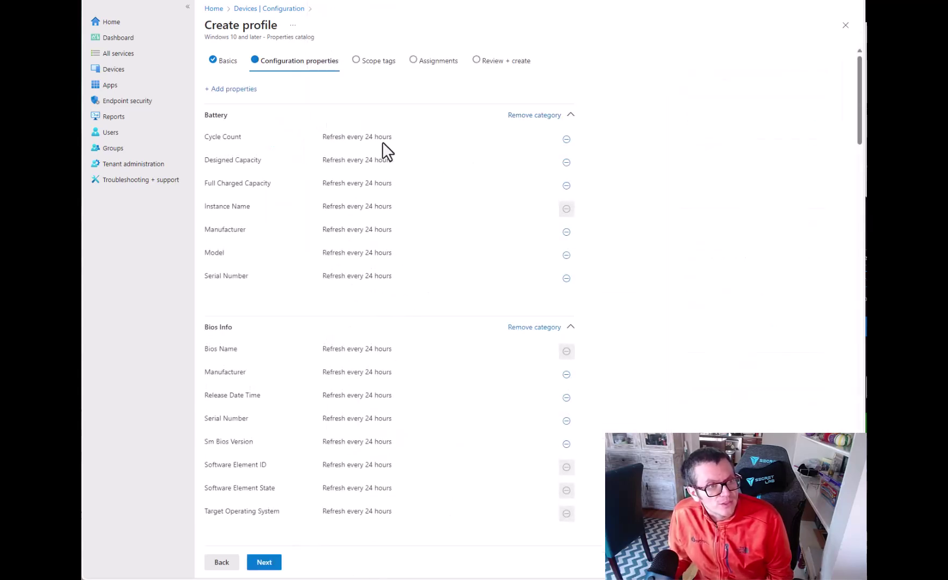
scroll(377, 454, down, 15)
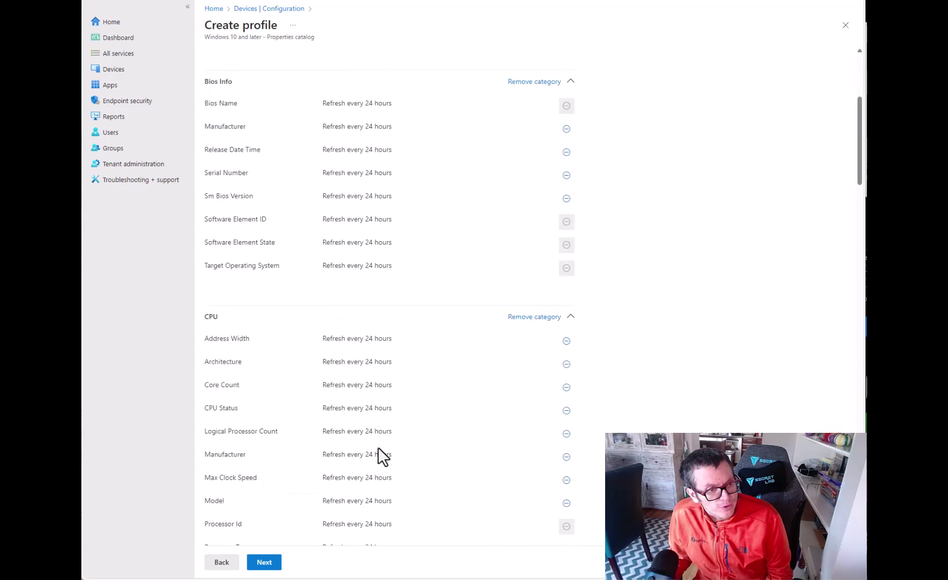
scroll(378, 449, down, 20)
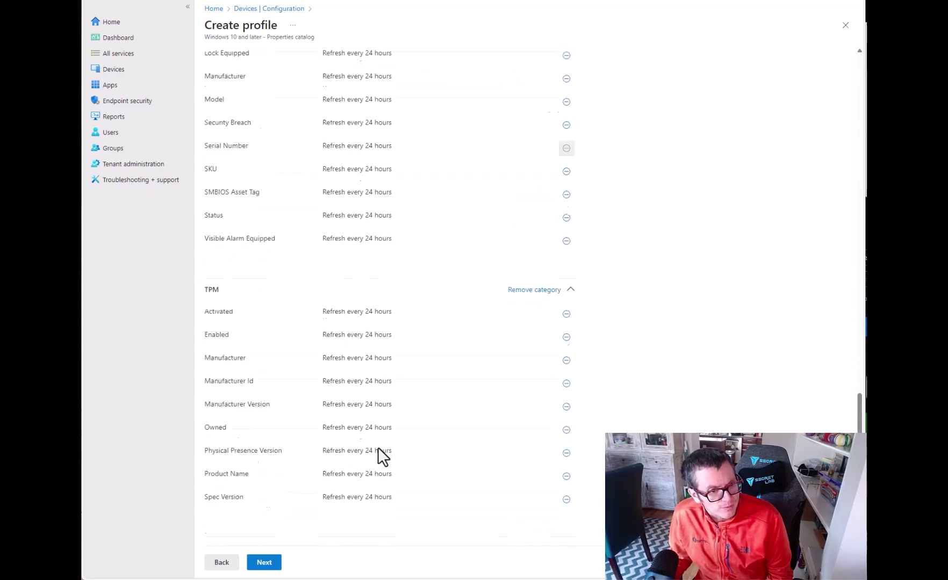
click(271, 564)
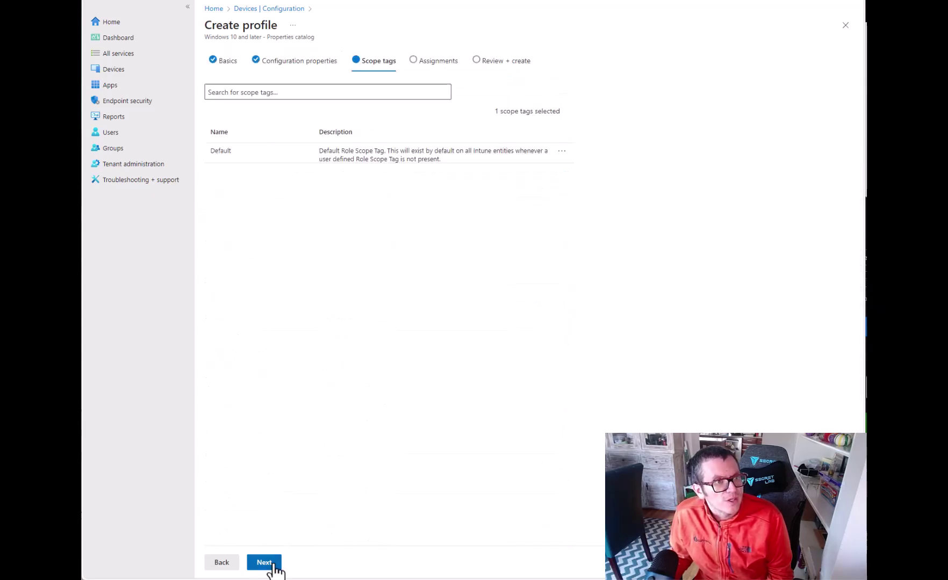
click(273, 564)
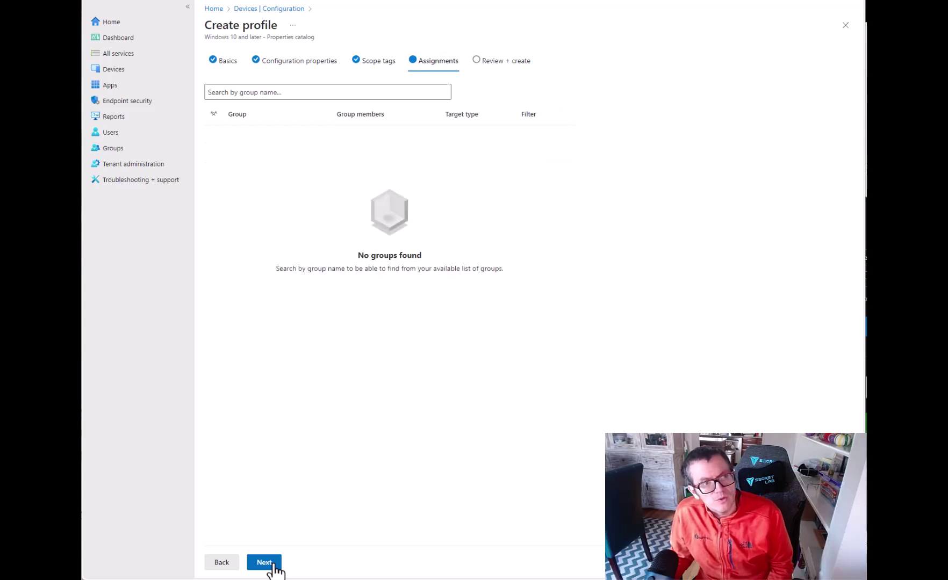
Include the All devices group, review, and create the Device Hardware profile
click(297, 94)
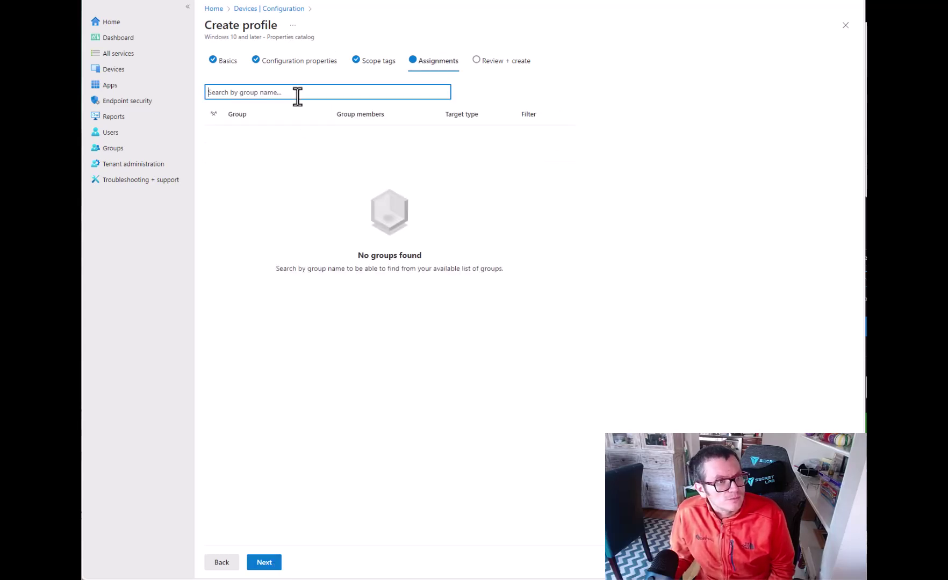
click(252, 132)
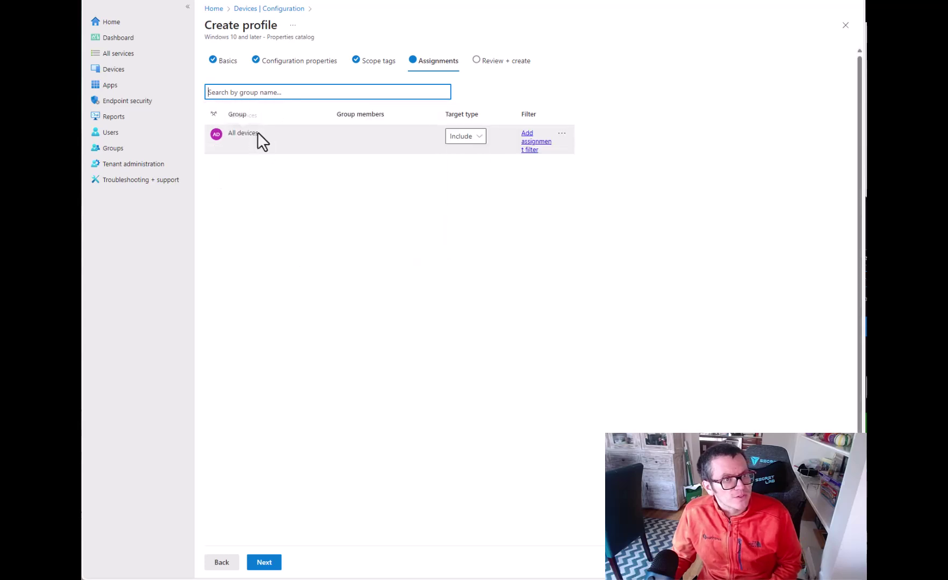
click(264, 563)
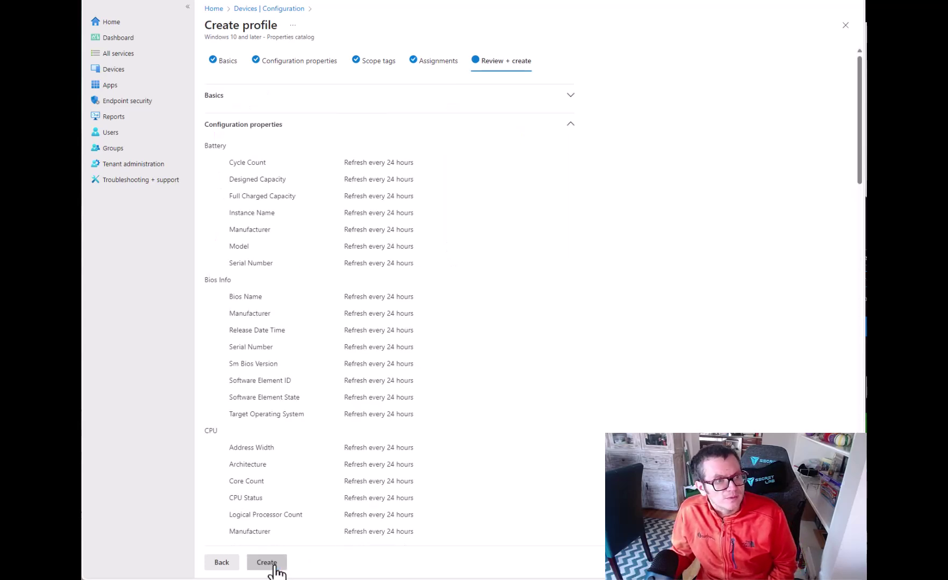
click(275, 567)
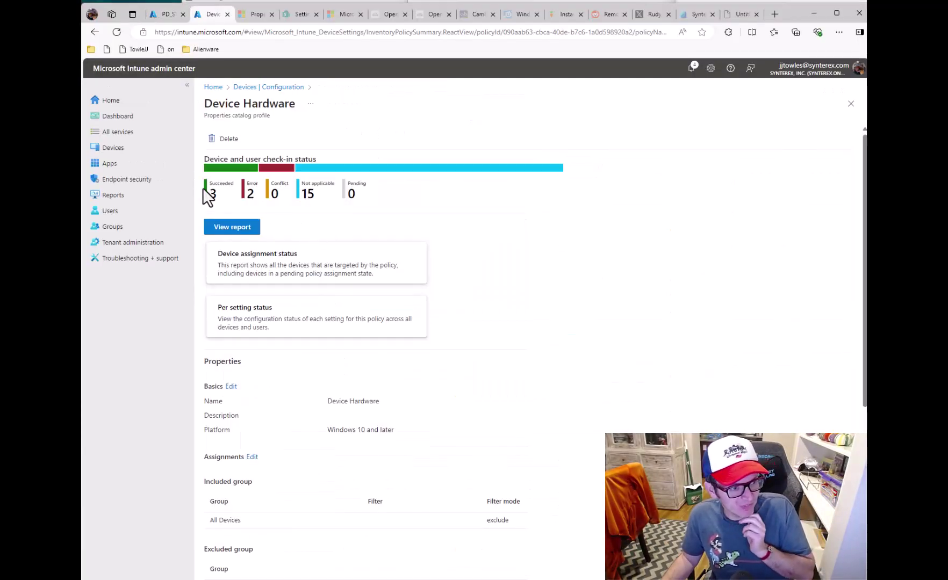
Open the Device Hardware profile's device and user check-in status report
click(228, 231)
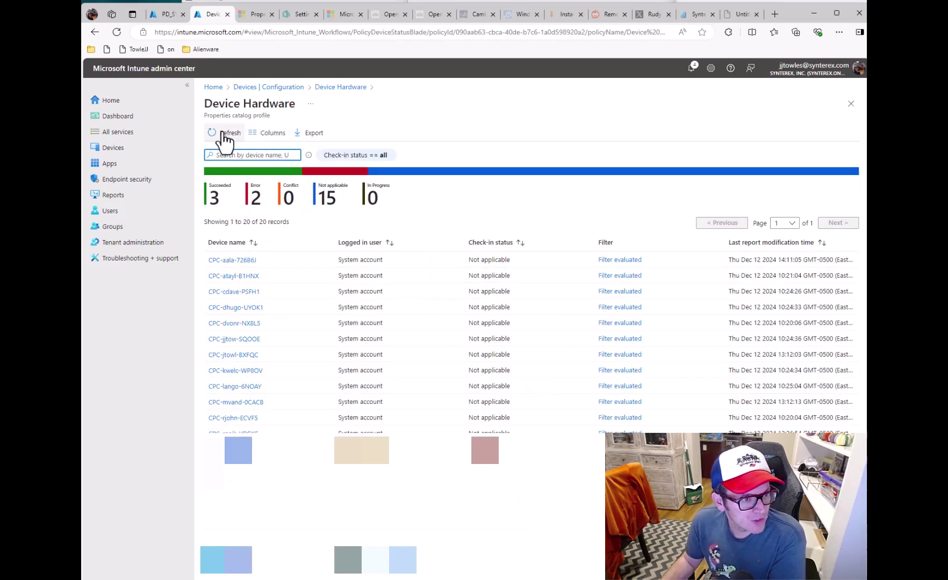
click(224, 135)
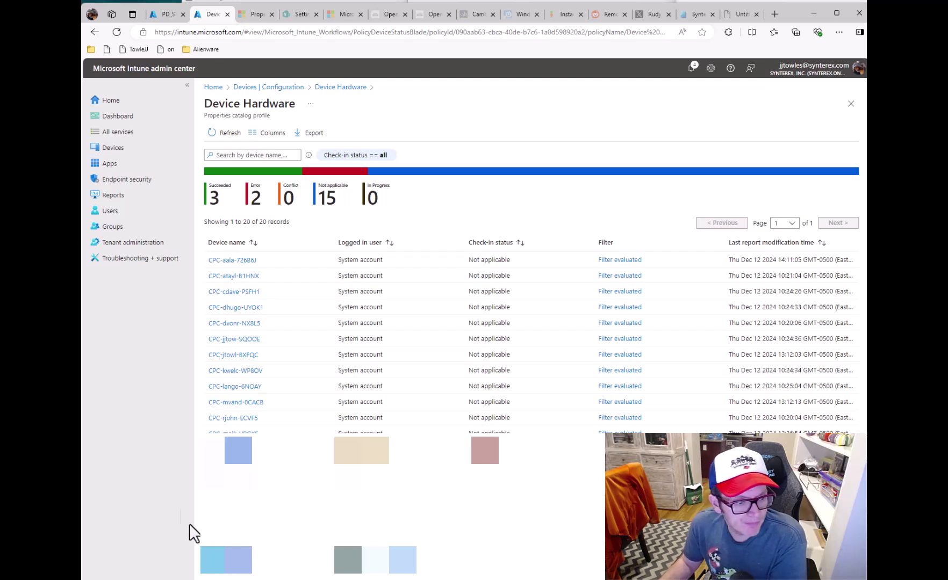
click(256, 554)
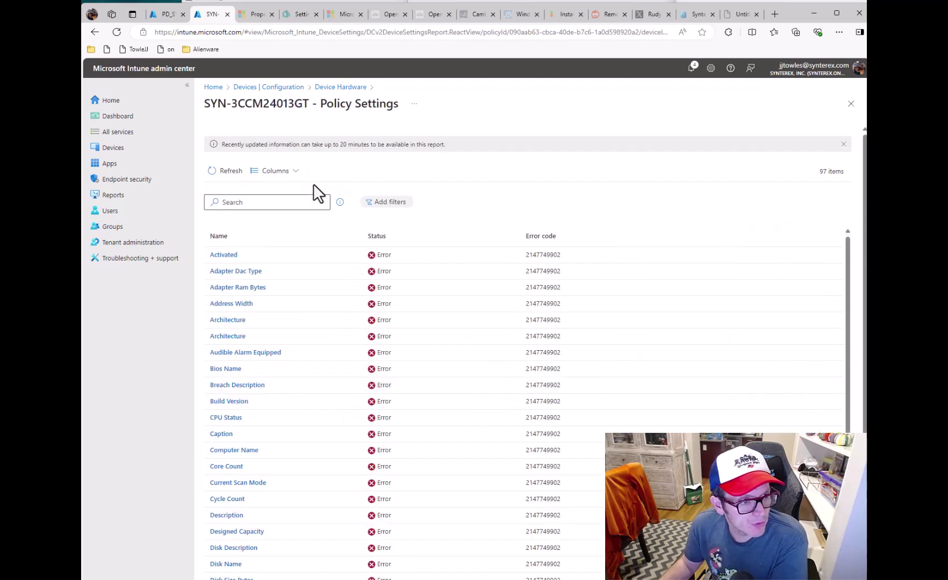
double_click(545, 254)
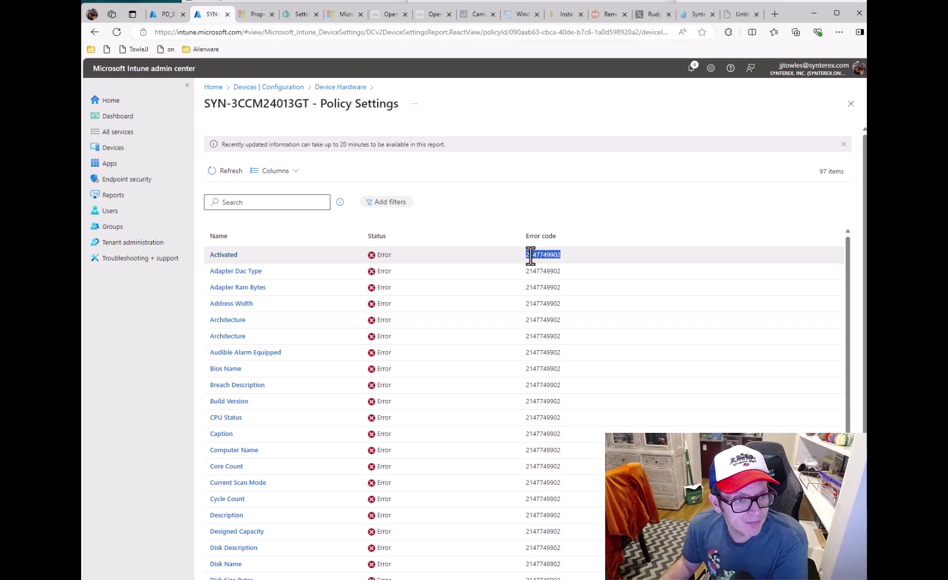
click(341, 87)
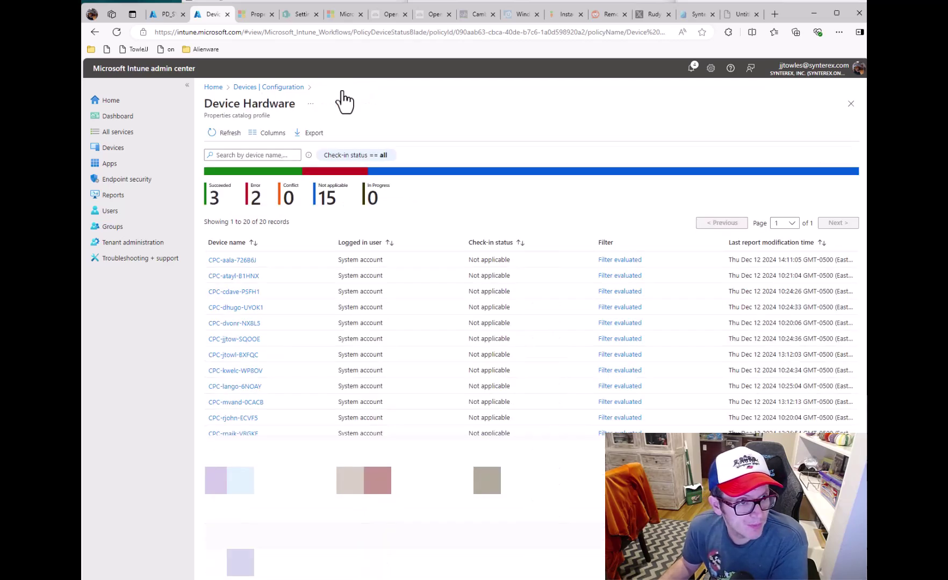
click(217, 133)
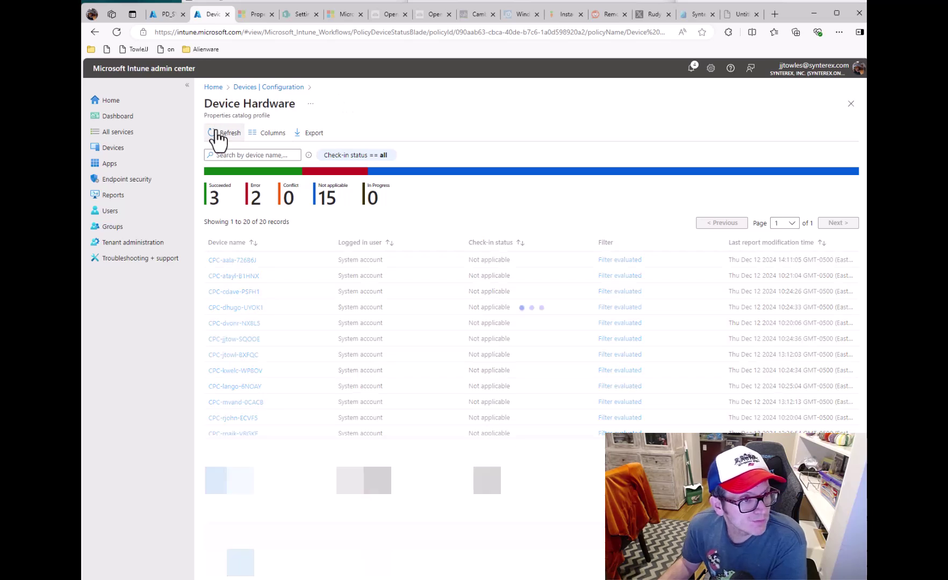
Open PD_SYNTEREX's Resource explorer and view its CPU, Bios Info and Disk Drive inventory
click(164, 15)
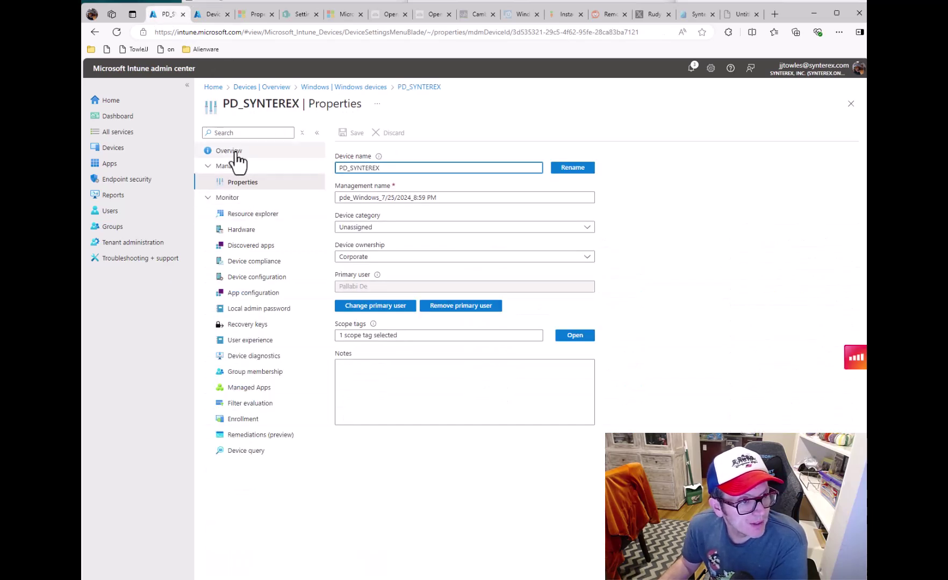
click(248, 214)
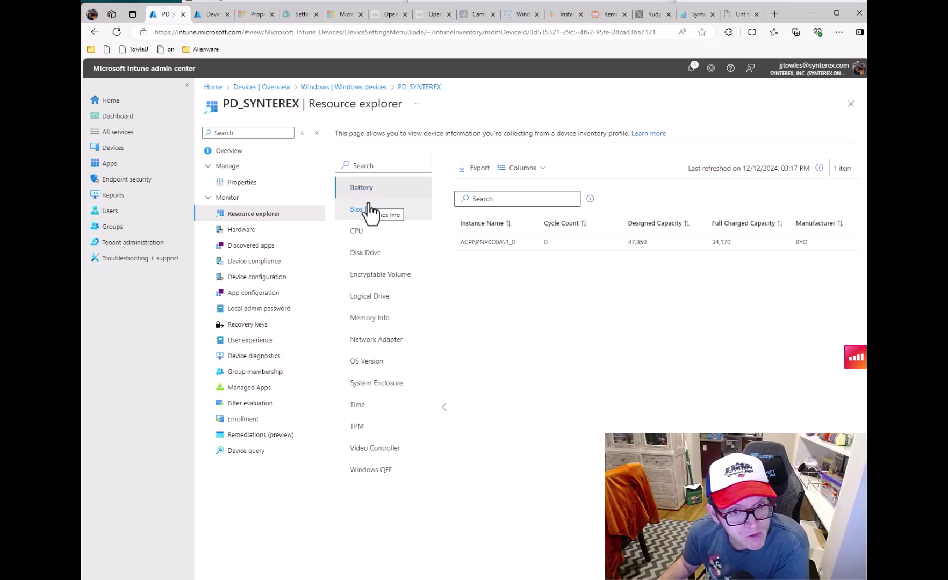
click(368, 231)
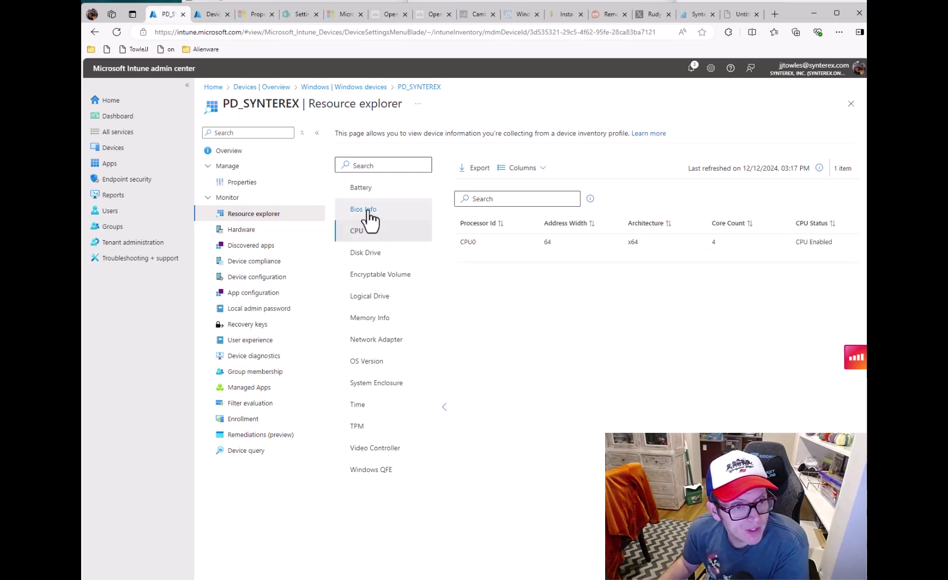
click(369, 212)
click(370, 255)
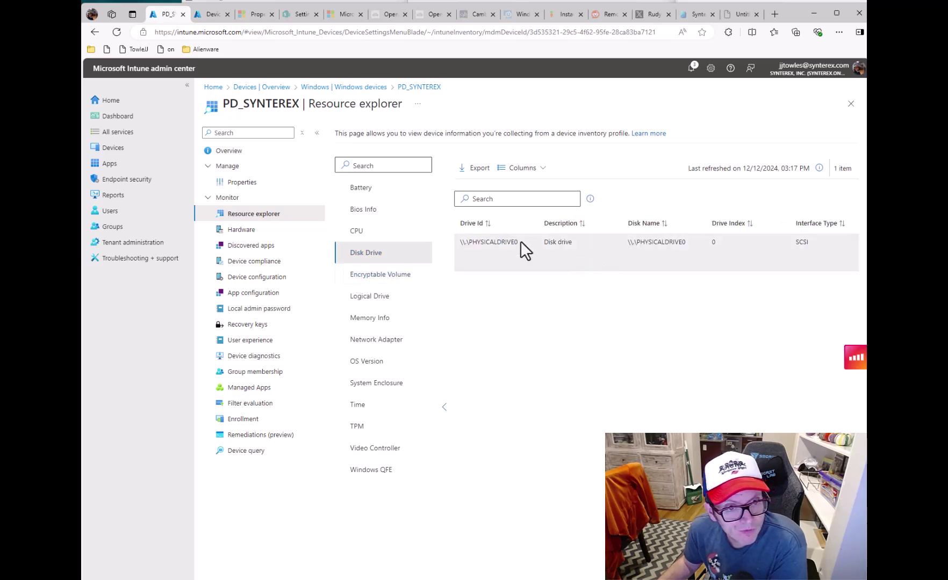
Highlight the disk drive row's serial number, size and update time values
drag(520, 241, 846, 253)
click(581, 243)
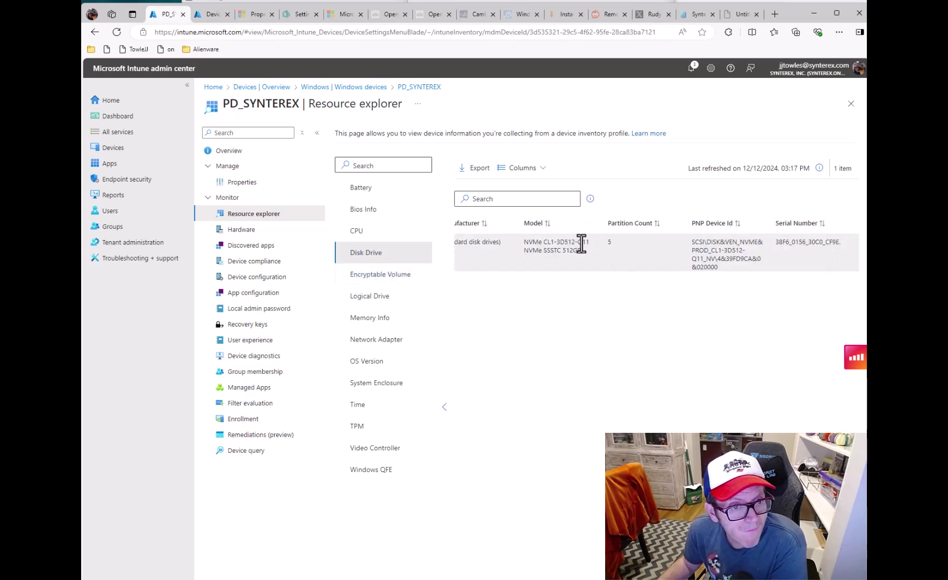
drag(582, 243, 854, 245)
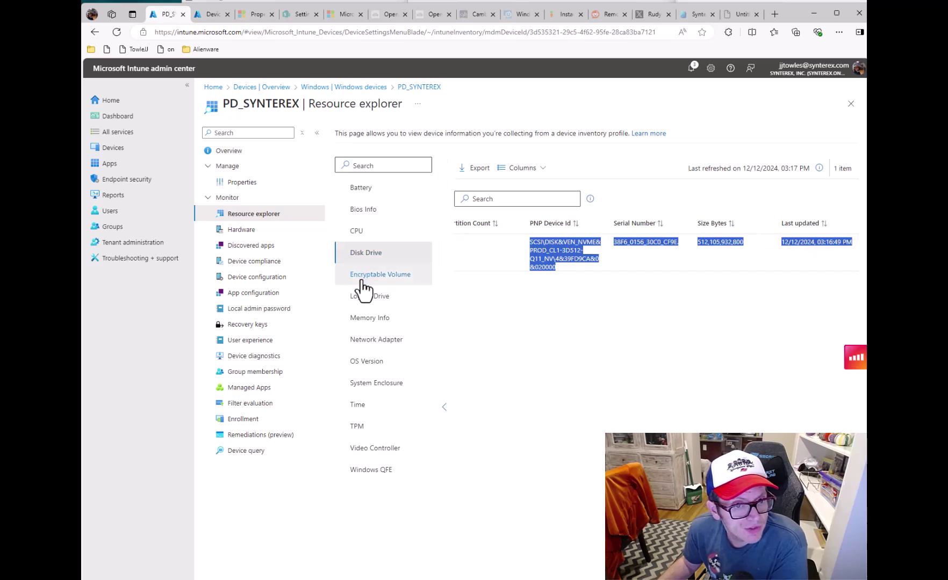
click(610, 250)
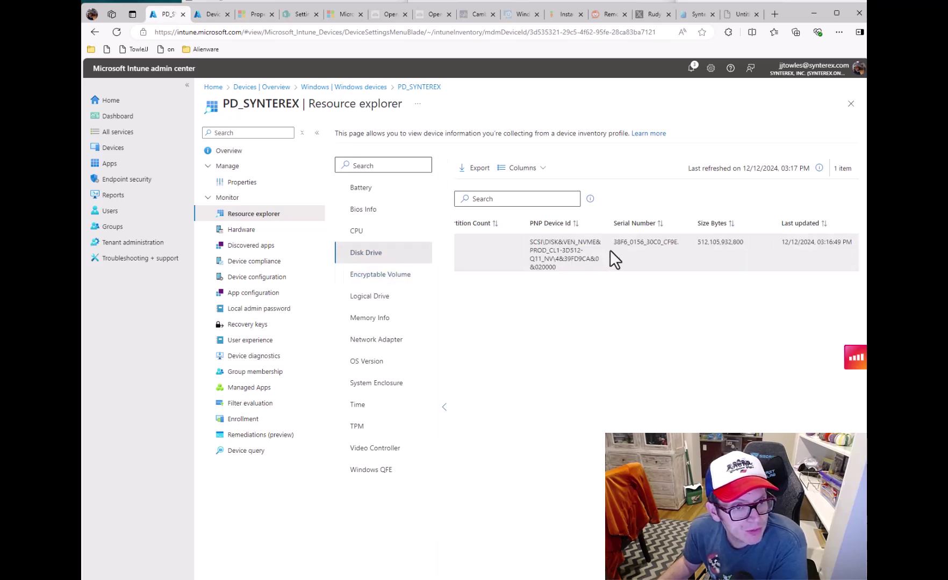
drag(611, 251, 377, 248)
View the Encryptable Volume, Logical Drive, Memory Info and Network Adapter inventory tables
click(367, 289)
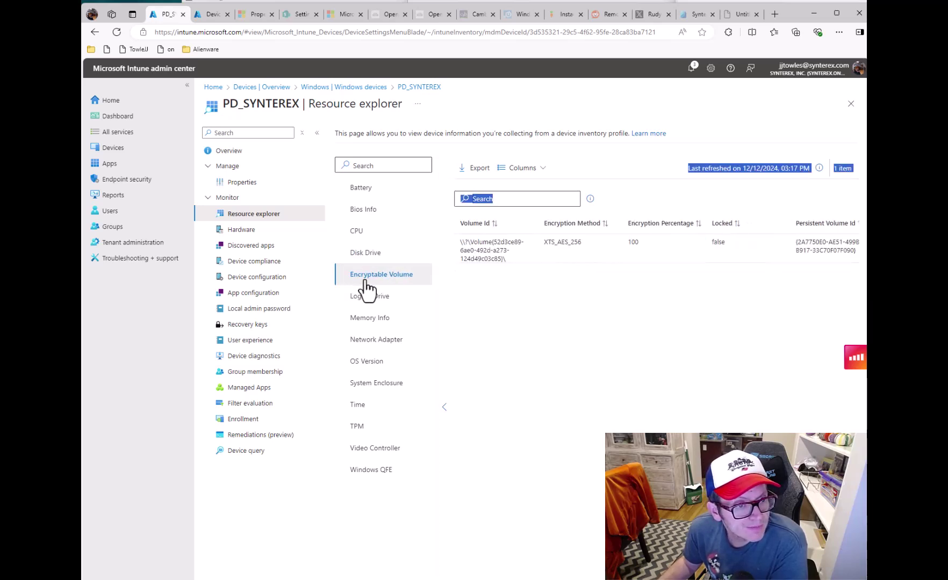
click(368, 297)
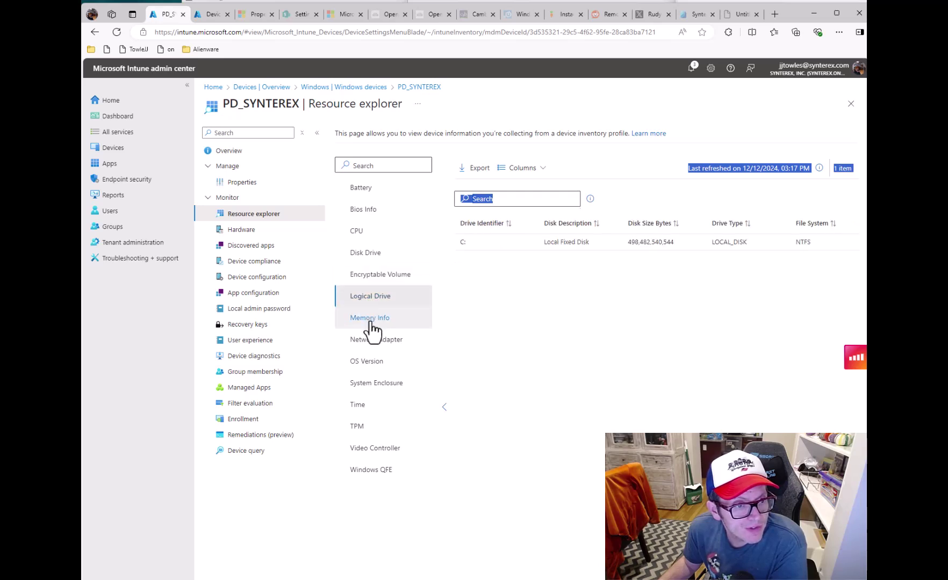
drag(589, 245, 857, 246)
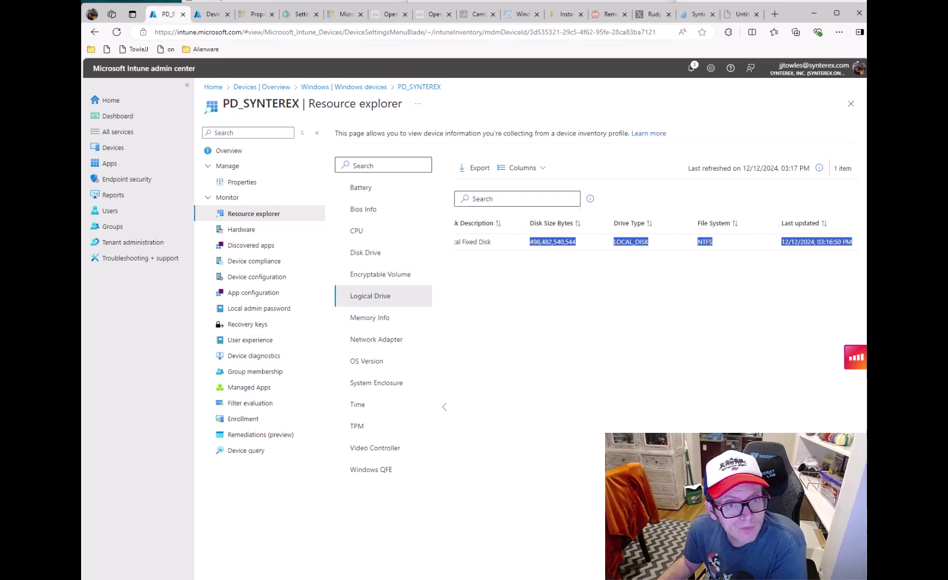
click(386, 322)
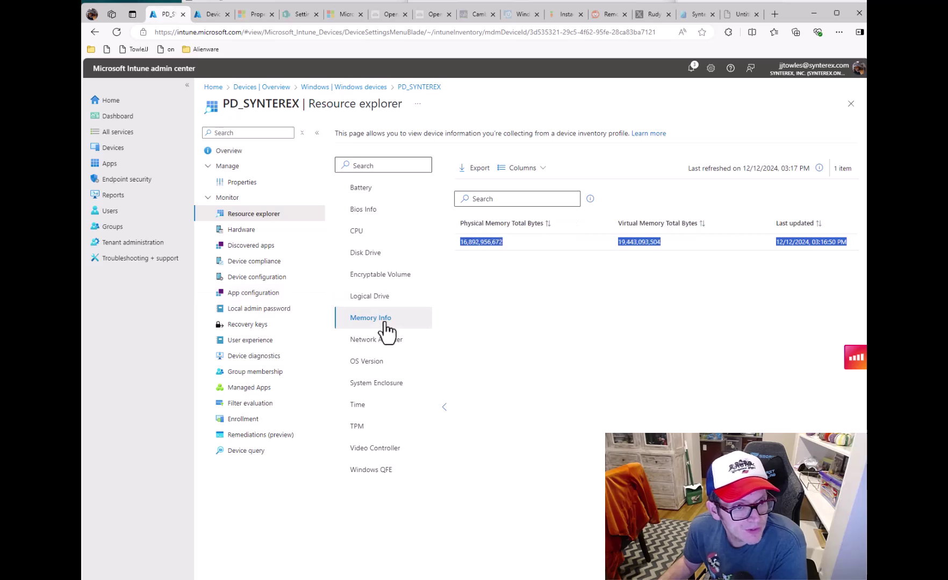
click(550, 270)
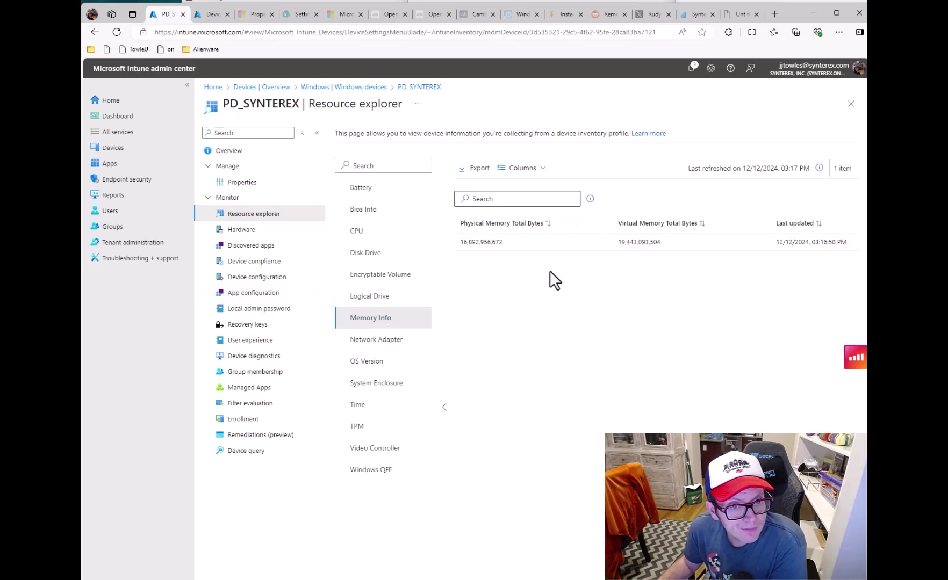
click(378, 346)
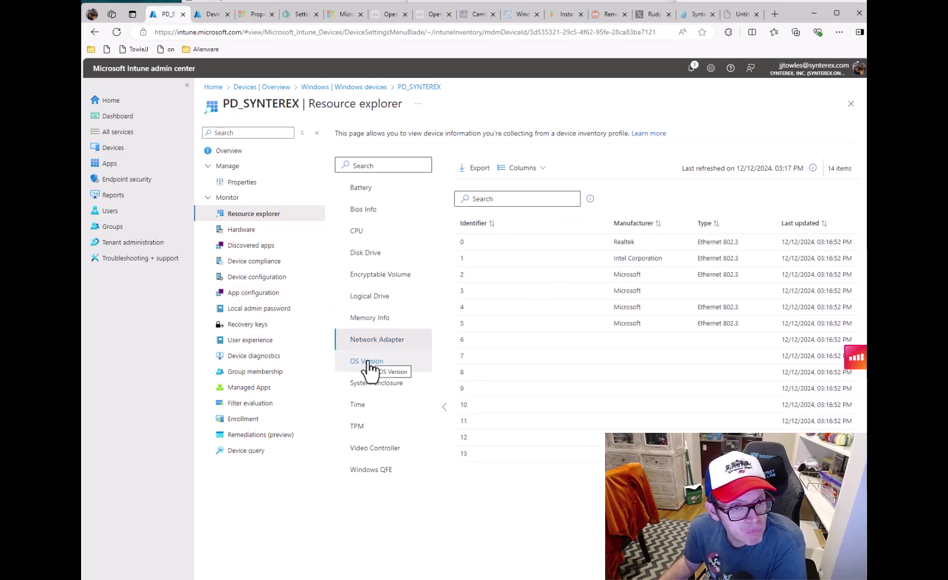
View the OS Version, System Enclosure, Time and TPM inventory tables
click(367, 362)
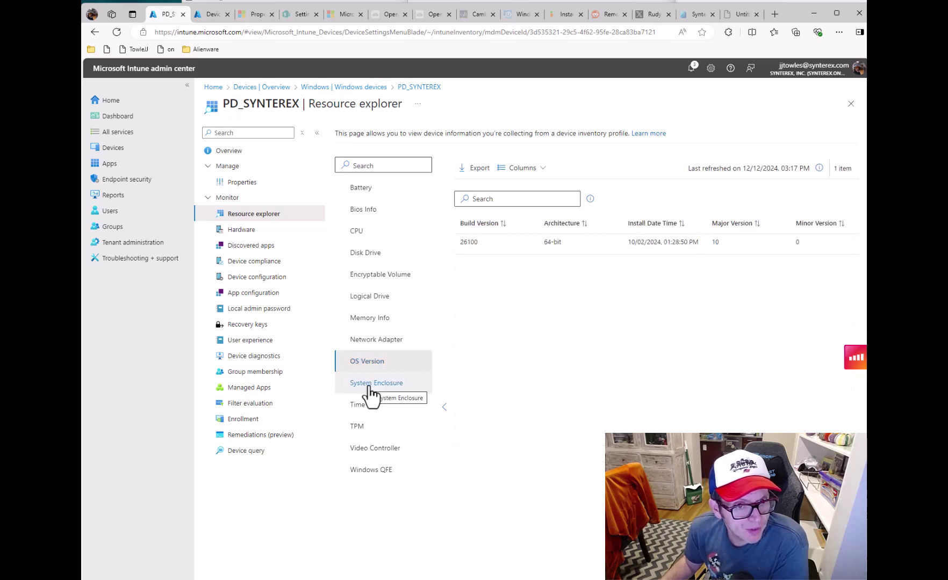
click(370, 387)
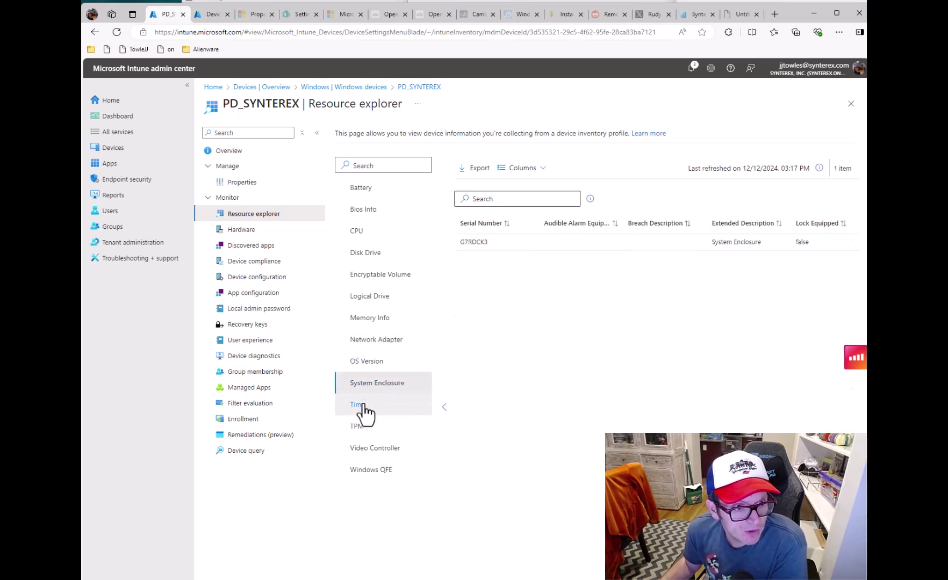
click(363, 406)
click(376, 429)
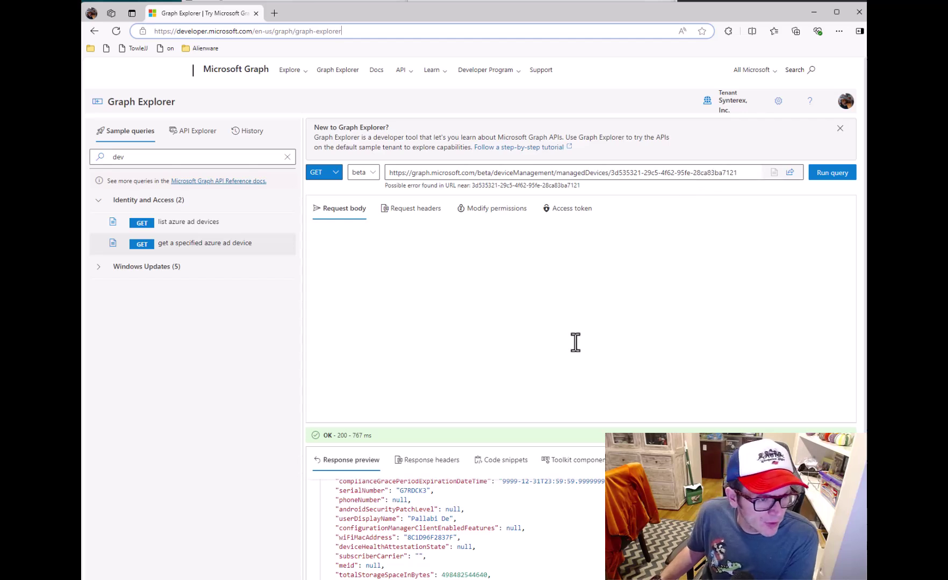
Re-run the beta managedDevices GET request for PD_SYNTEREX and scroll through the 200 OK response
click(841, 181)
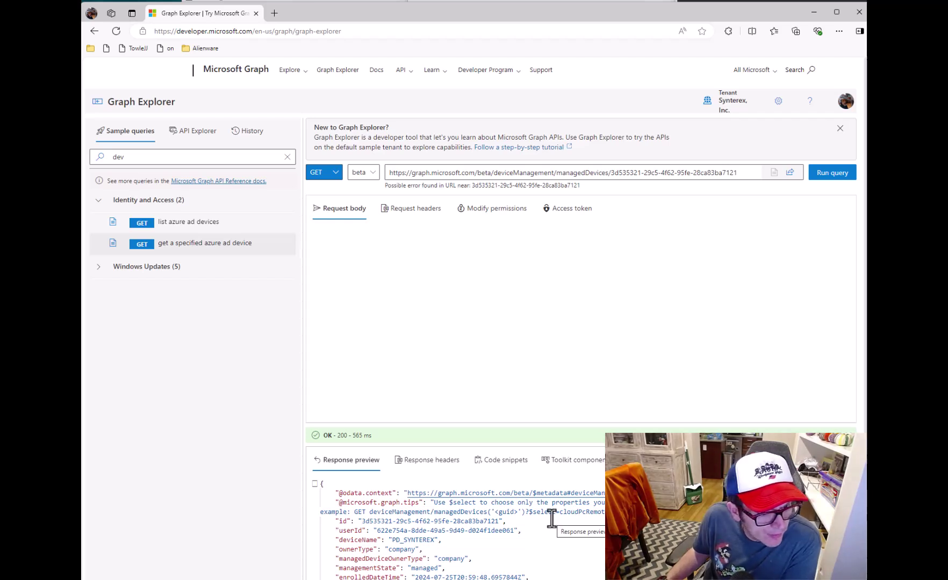
scroll(551, 518, down, 10)
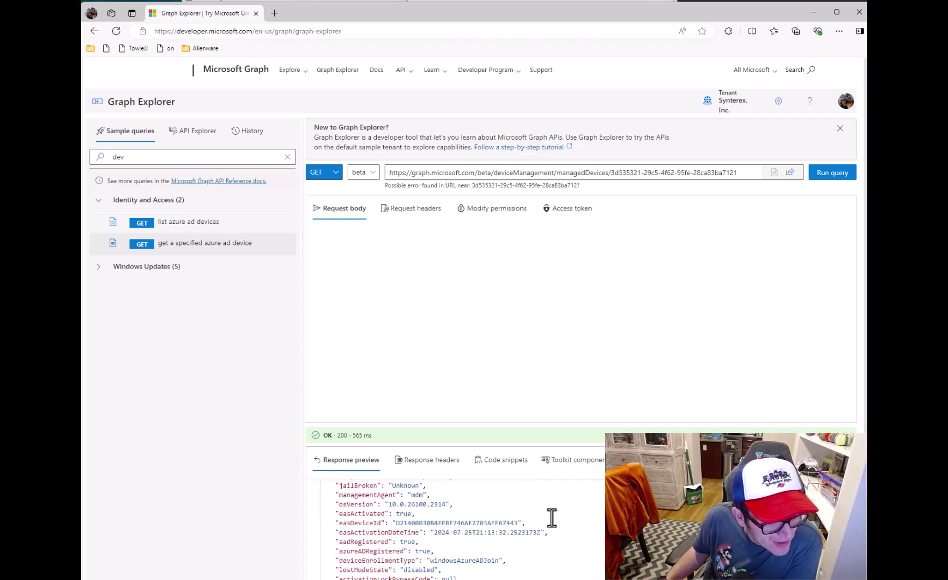
scroll(552, 519, down, 2)
scroll(552, 518, down, 1)
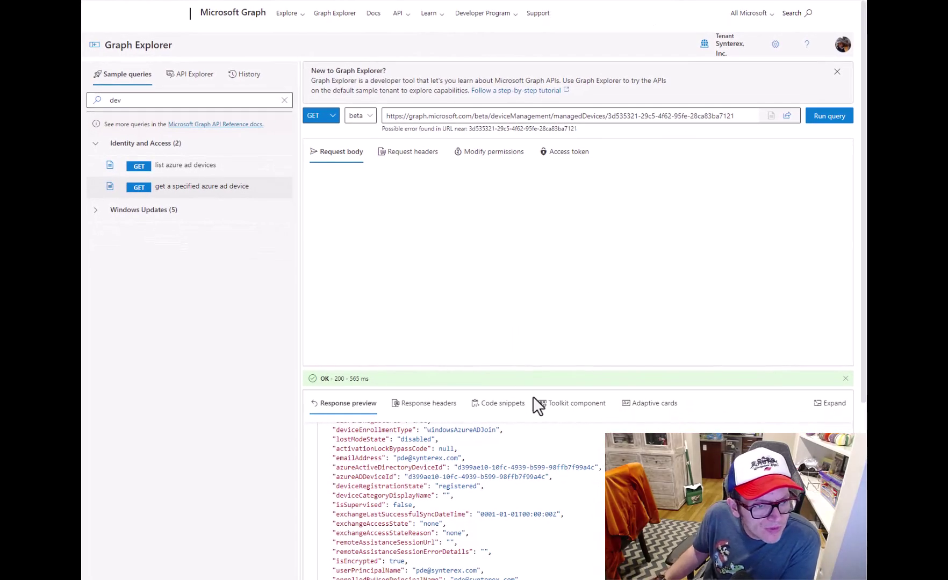
Scroll to the hardwareInformation block and select its properties in the Response preview
scroll(519, 446, down, 10)
scroll(501, 454, down, 10)
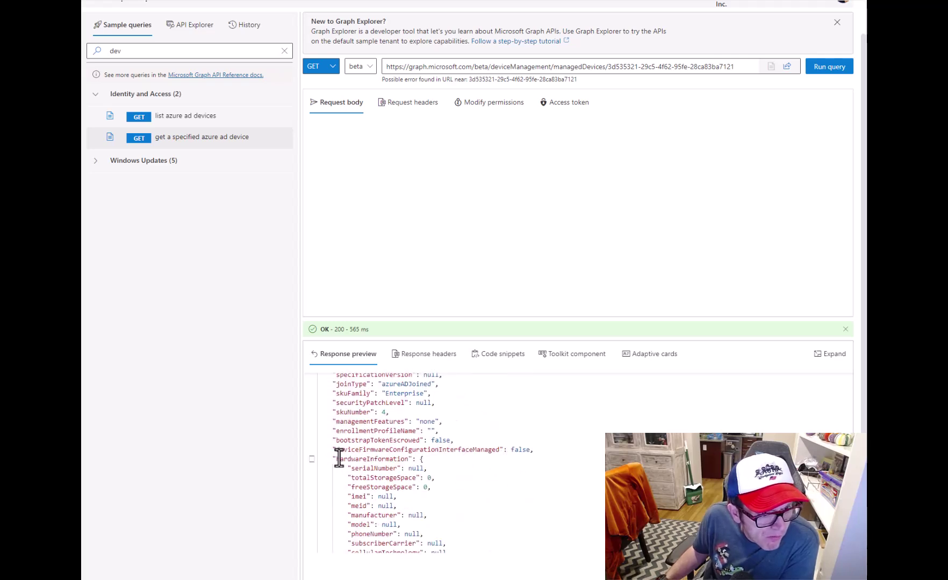
drag(335, 459, 455, 533)
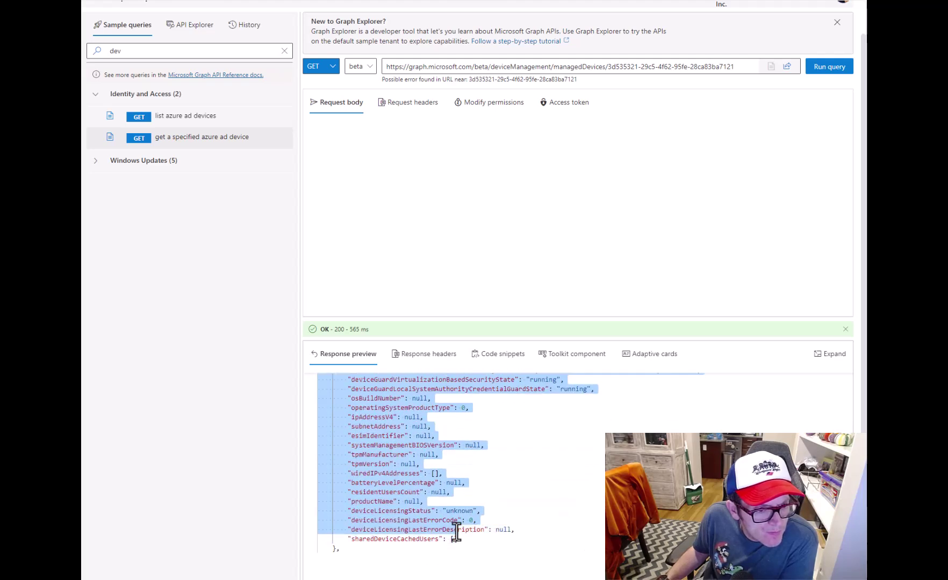
scroll(450, 476, up, 3)
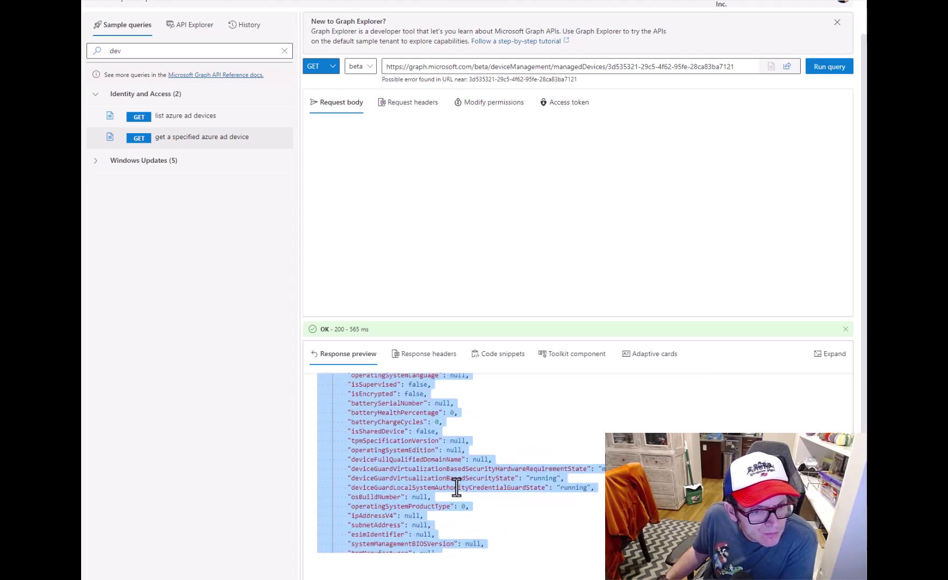
scroll(415, 452, down, 3)
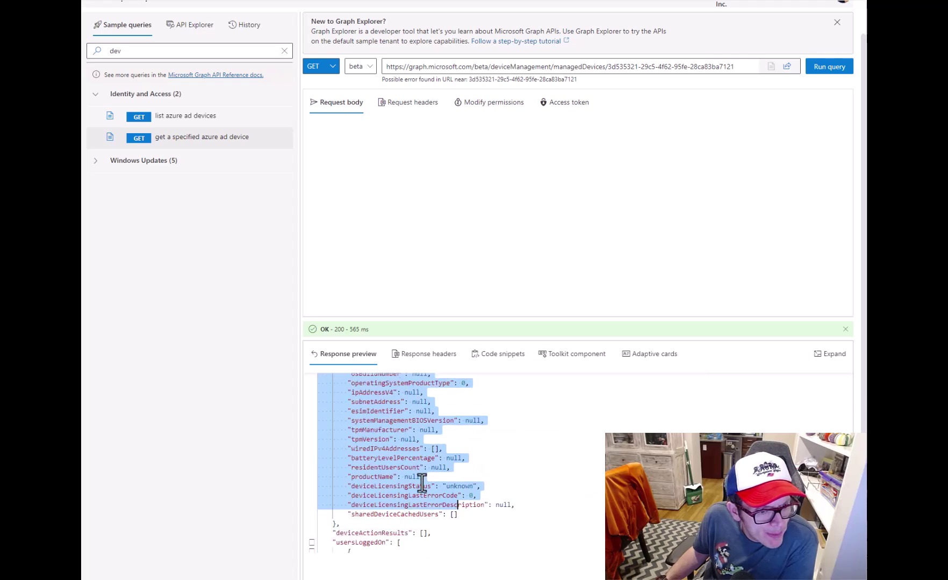
drag(462, 515, 318, 477)
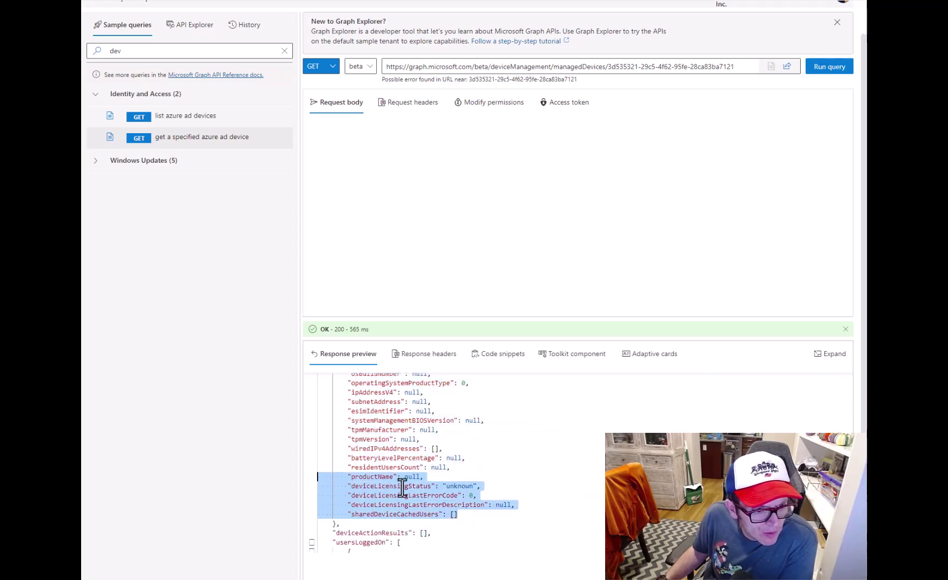
Scroll through the response reviewing hardwareInformation fields like serialNumber and manufacturer returning null
scroll(402, 489, down, 3)
scroll(402, 489, down, 4)
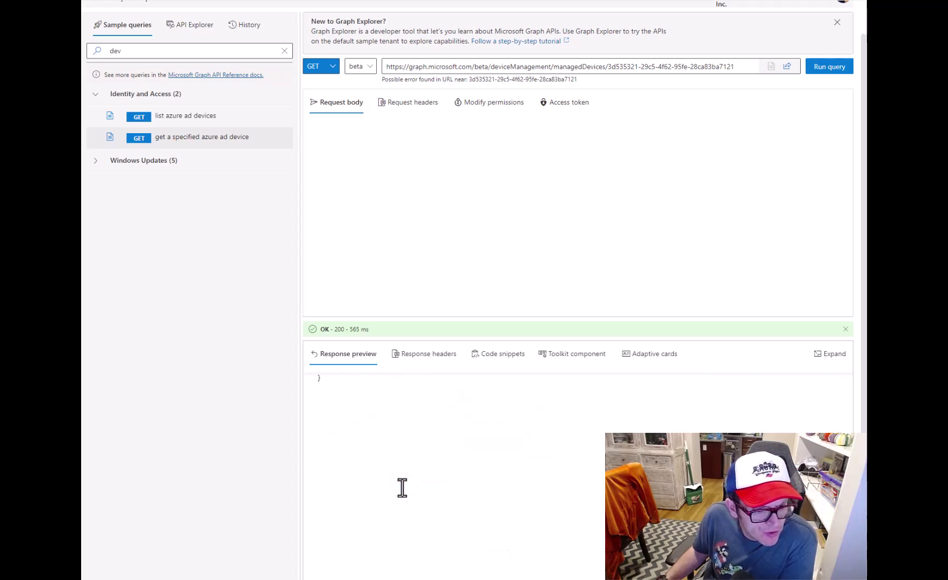
scroll(402, 488, up, 3)
scroll(402, 487, up, 10)
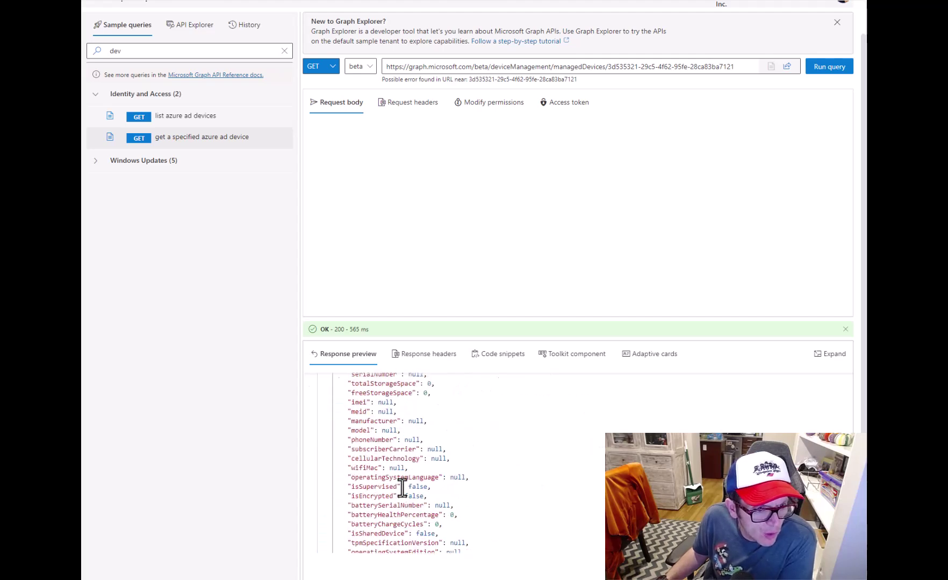
scroll(402, 488, up, 5)
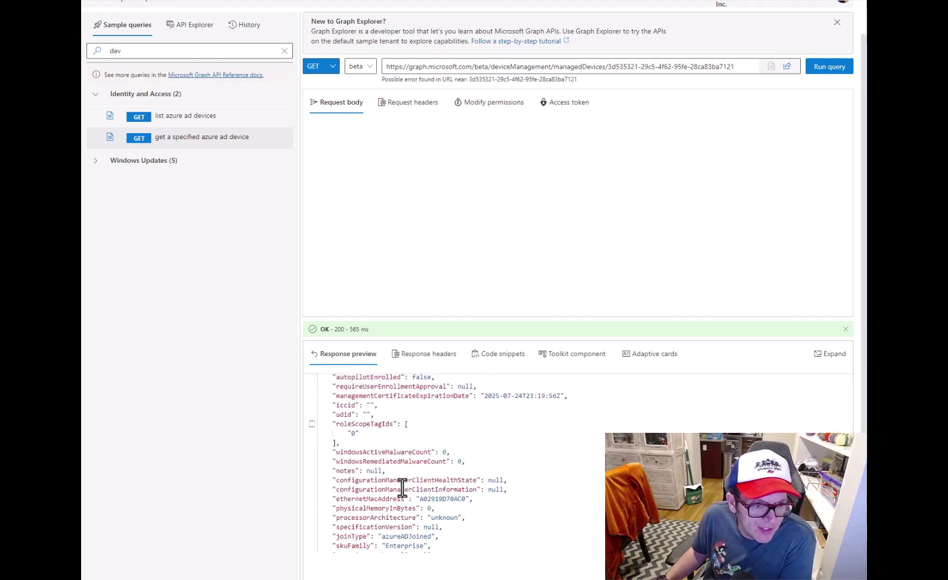
scroll(402, 487, up, 3)
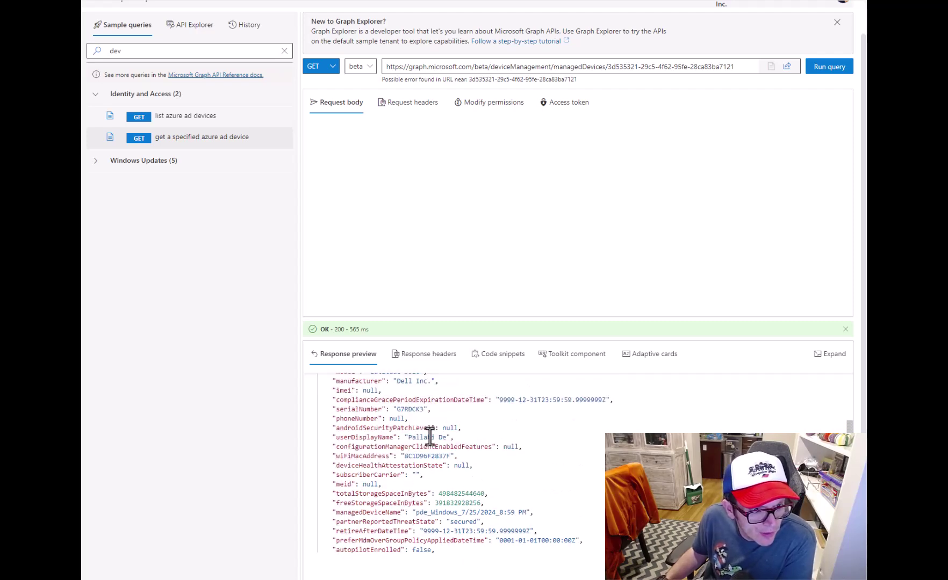
scroll(451, 512, up, 3)
scroll(451, 512, up, 6)
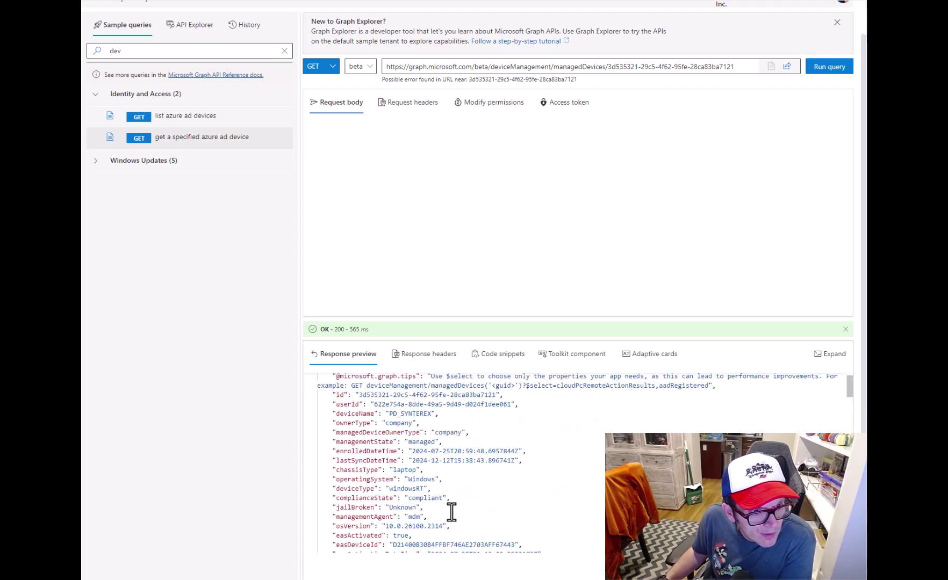
scroll(451, 512, down, 4)
scroll(451, 512, down, 15)
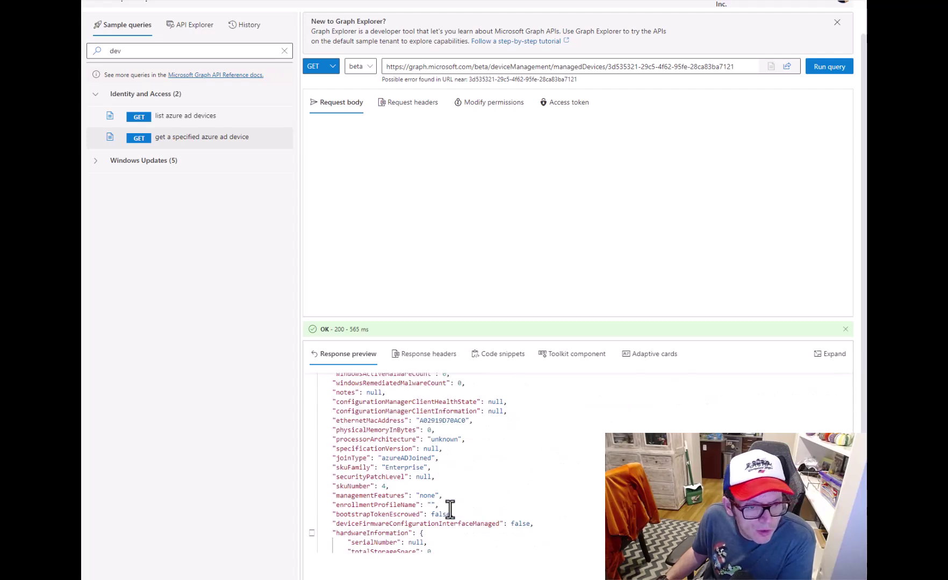
scroll(450, 509, down, 10)
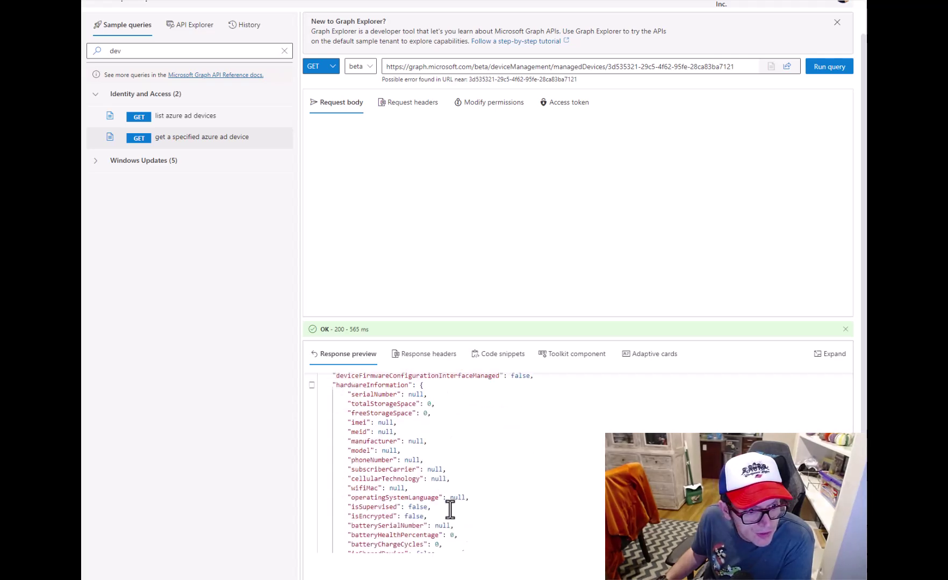
scroll(449, 509, down, 4)
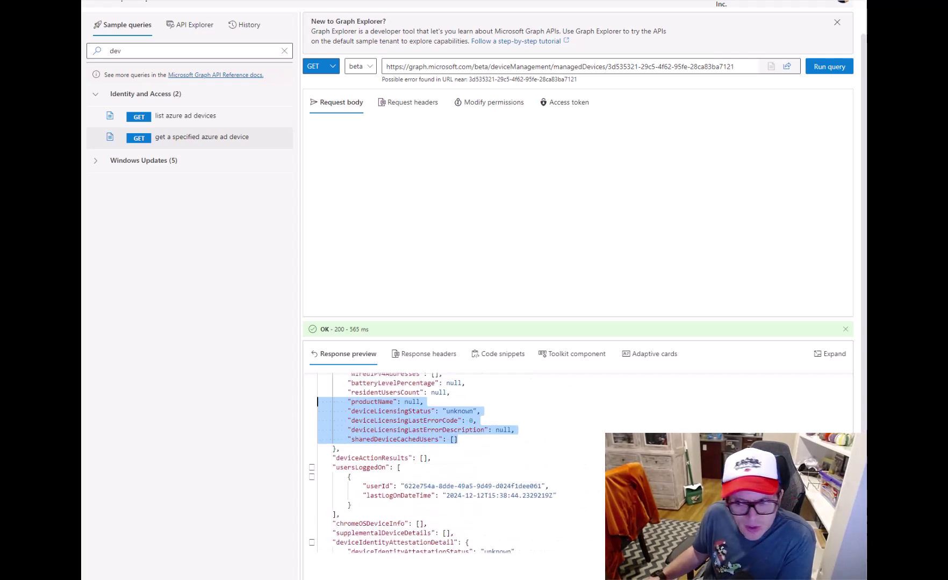